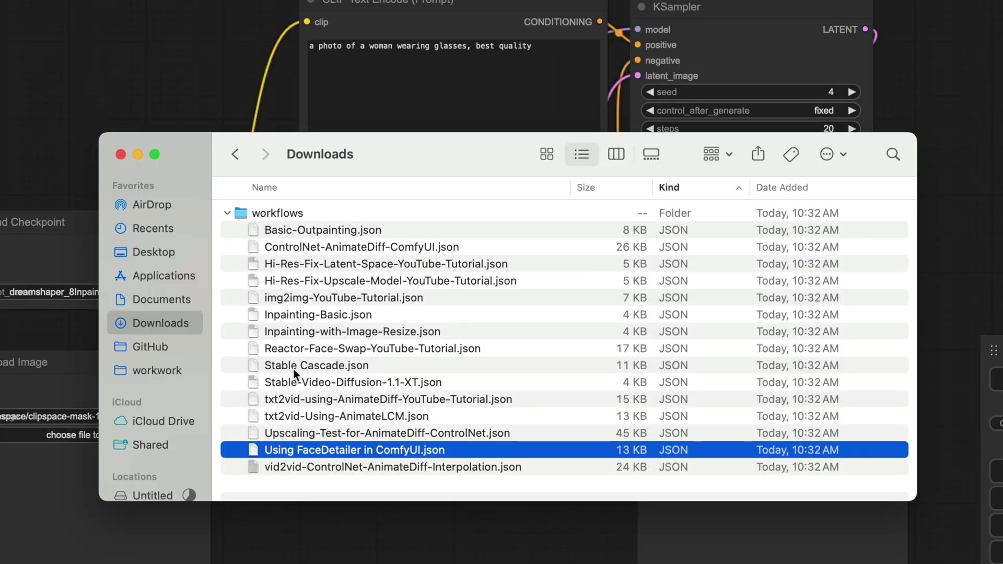
Select Stable Cascade.json, then open the ComfyUI Manager's list of workflow gallery sites
{"action": "left_click", "coordinate": [293, 369]}
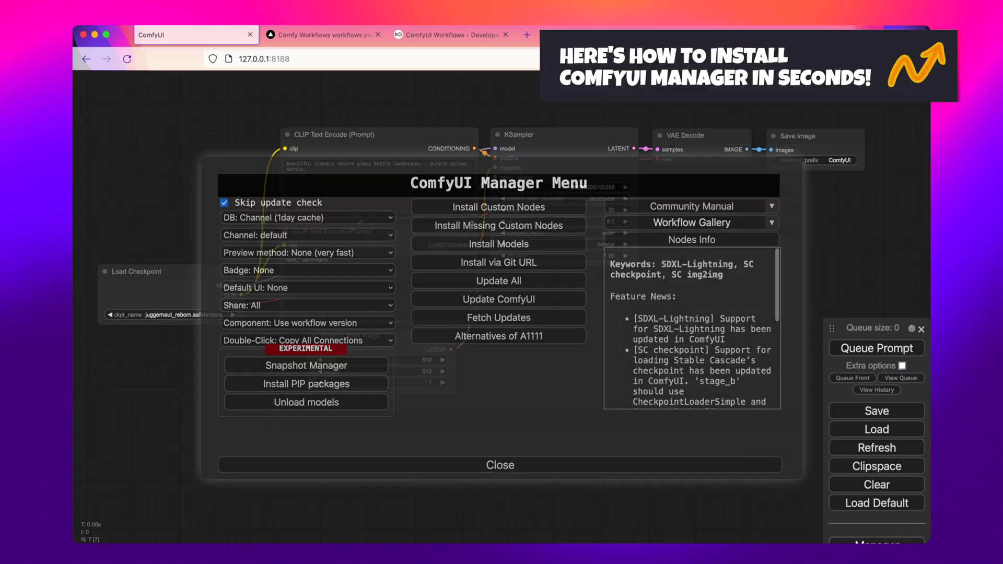
{"action": "left_click", "coordinate": [894, 539]}
{"action": "left_click", "coordinate": [772, 222]}
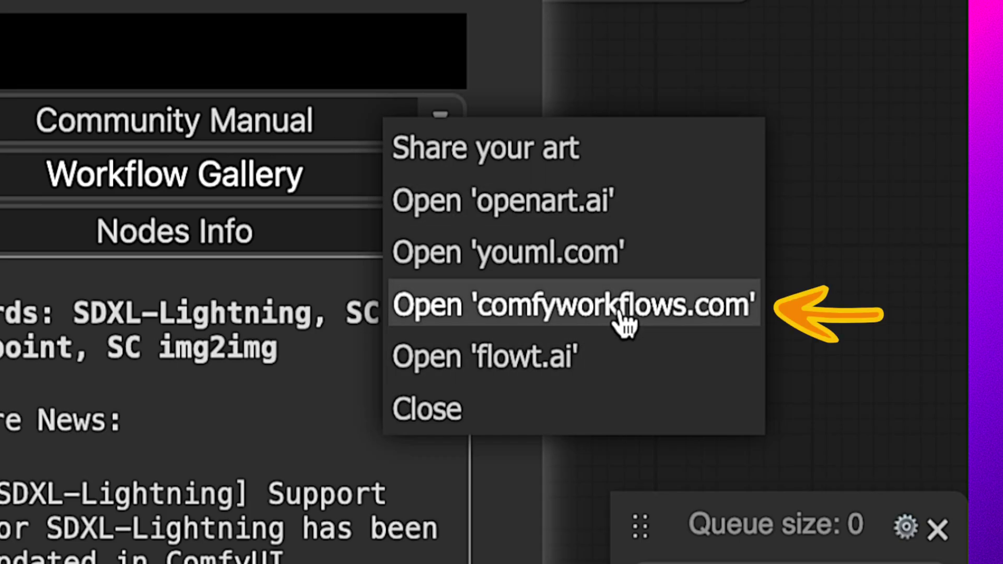
In openart.ai, clear the SVD category and filter workflows by the AnimateDiff custom nodes
{"action": "left_click", "coordinate": [589, 214]}
{"action": "scroll", "coordinate": [322, 300], "scroll_direction": "down", "scroll_amount": 5}
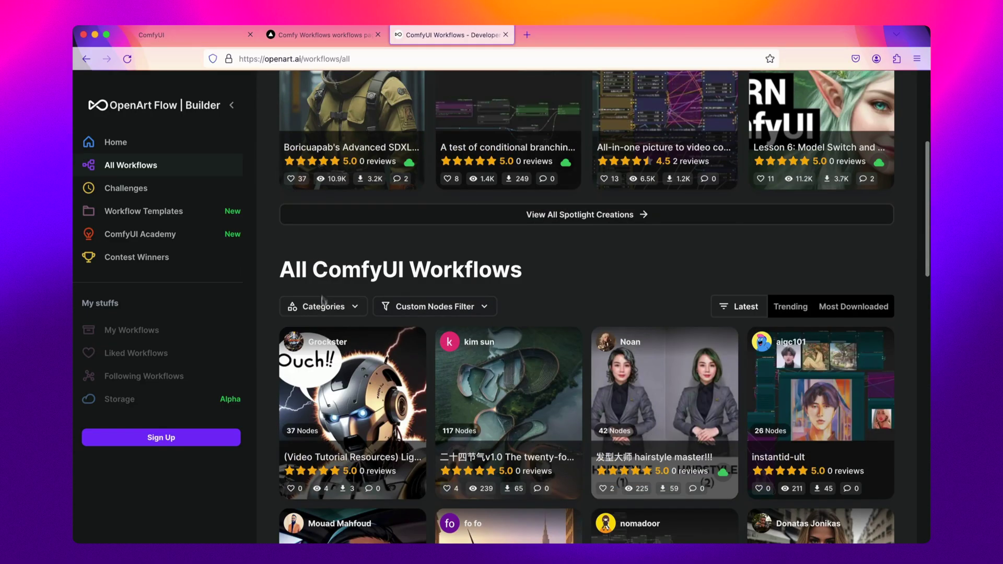
{"action": "left_click", "coordinate": [322, 306]}
{"action": "left_click", "coordinate": [828, 329]}
{"action": "left_click", "coordinate": [475, 308]}
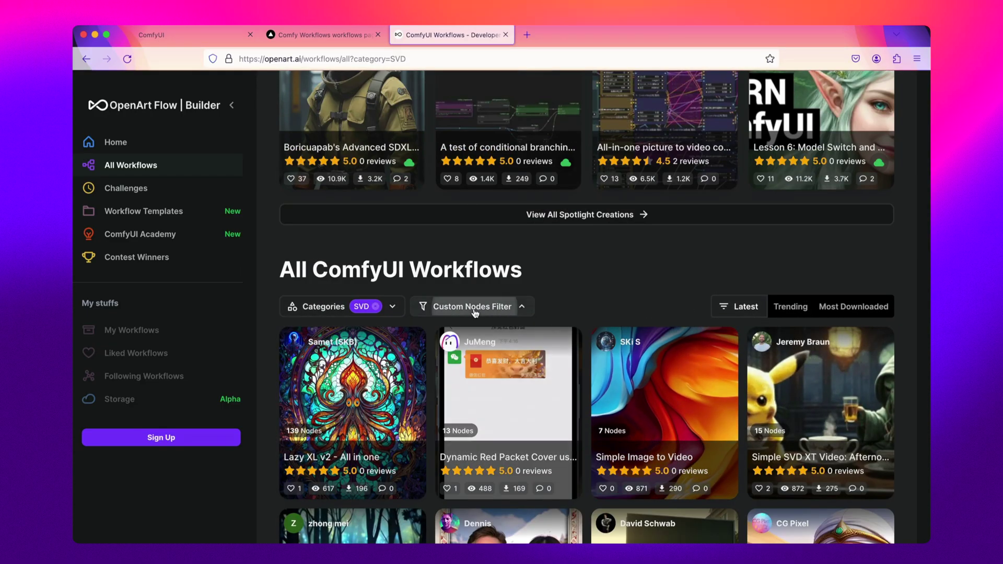
{"action": "left_click", "coordinate": [500, 260]}
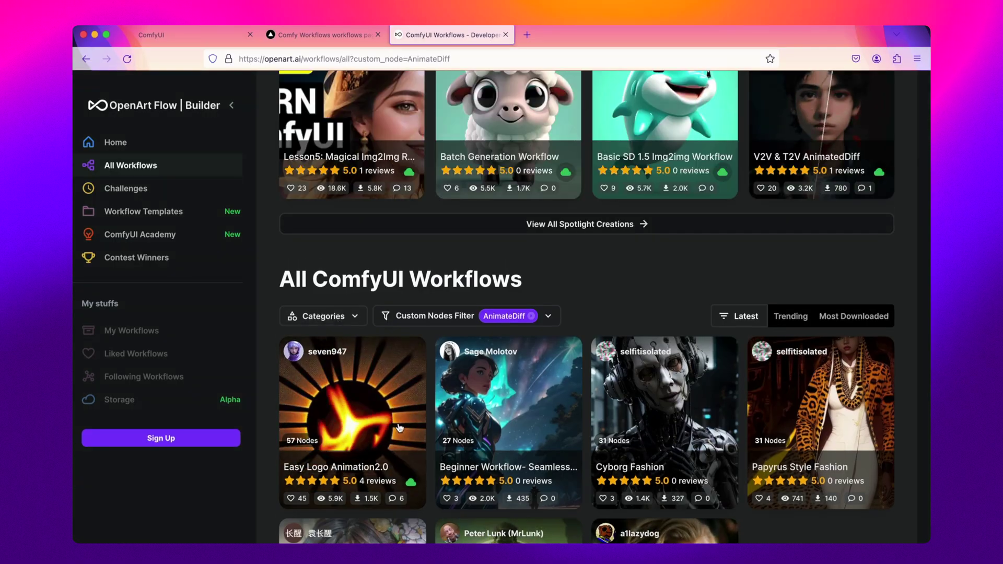
Open the Easy Logo Animation2.0 workflow and pan its node diagram
{"action": "left_click", "coordinate": [397, 423]}
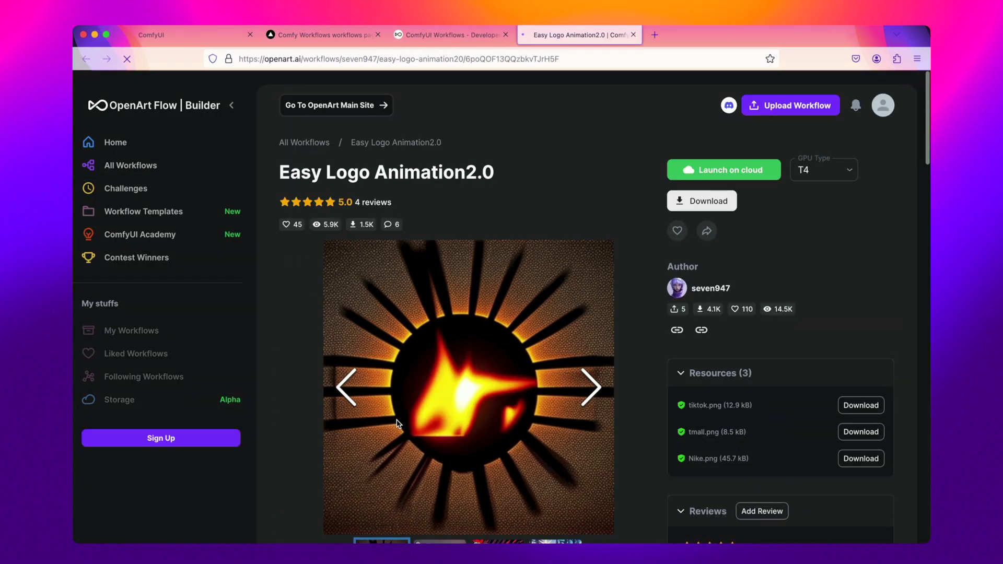
{"action": "scroll", "coordinate": [396, 423], "scroll_direction": "down", "scroll_amount": 15}
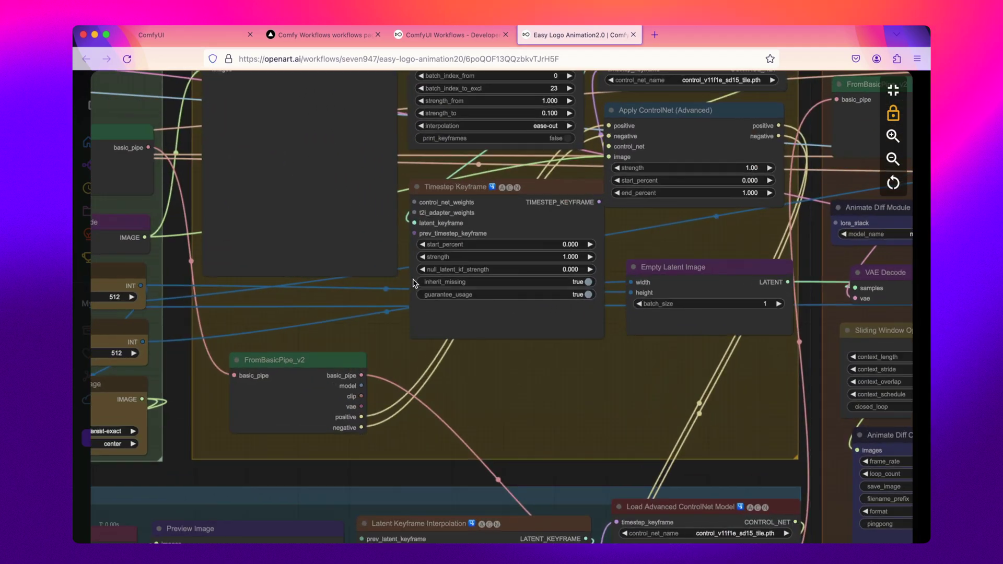
{"action": "left_click_drag", "start_coordinate": [378, 310], "coordinate": [648, 71]}
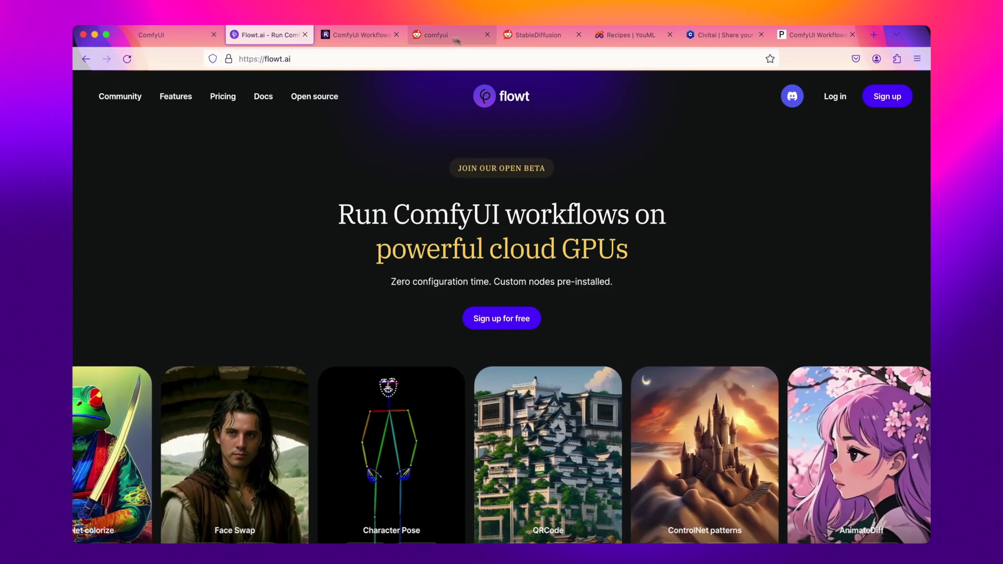
Visit the RunComfy, r/comfyui, r/StableDiffusion, YouML, Civitai and Prompting Pixels tabs in turn
{"action": "left_click", "coordinate": [381, 35]}
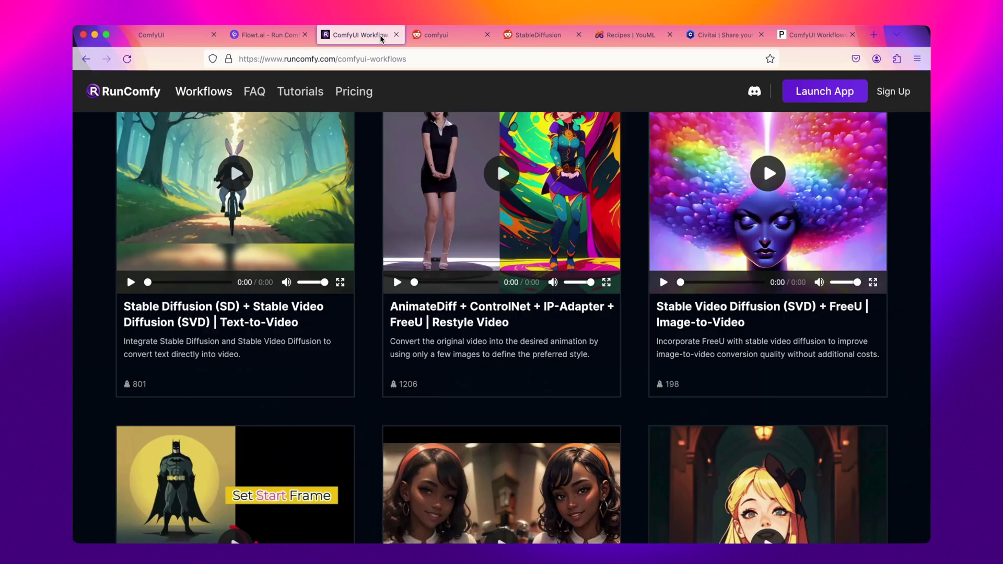
{"action": "left_click", "coordinate": [431, 35]}
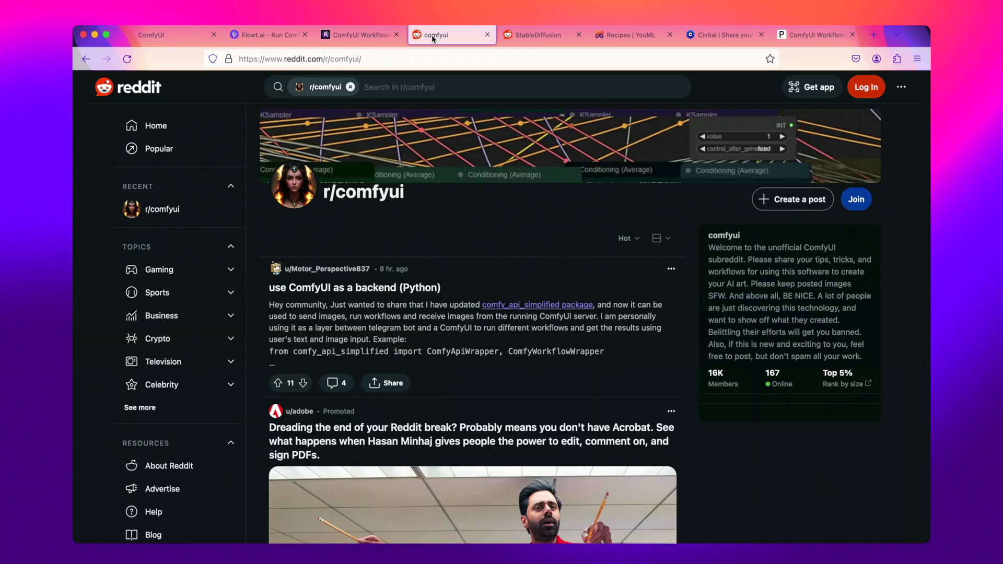
{"action": "left_click", "coordinate": [513, 33]}
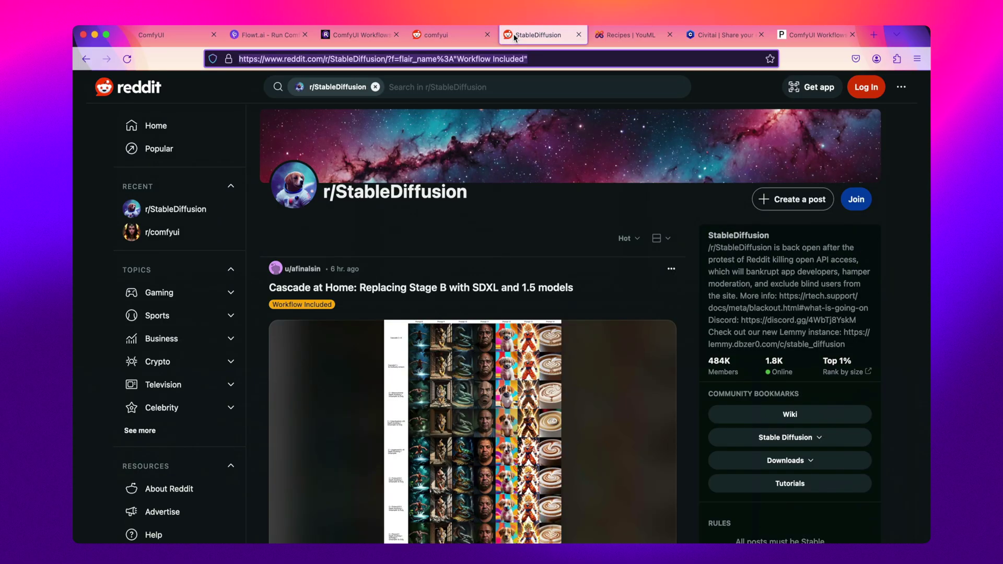
{"action": "left_click", "coordinate": [619, 33]}
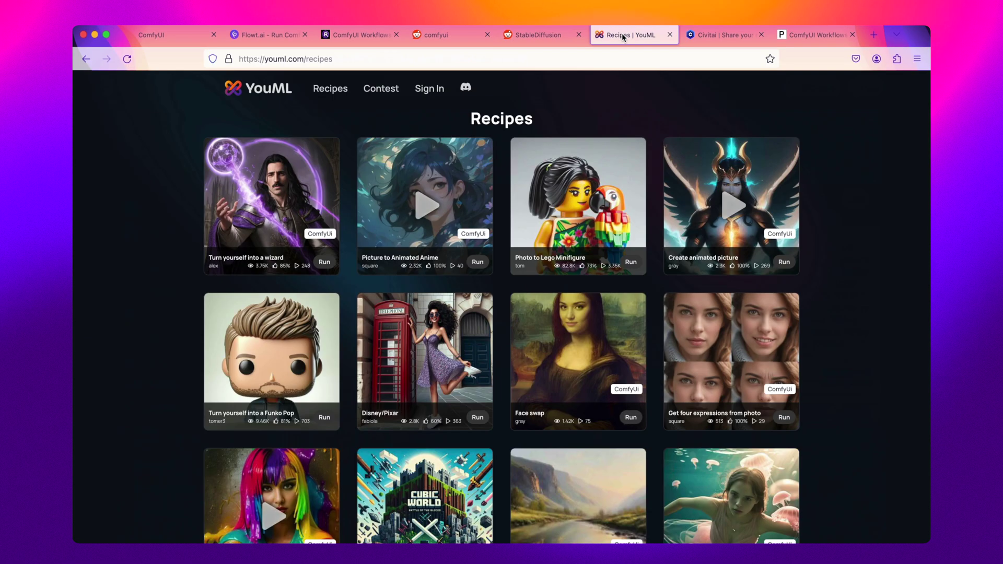
{"action": "left_click", "coordinate": [725, 35]}
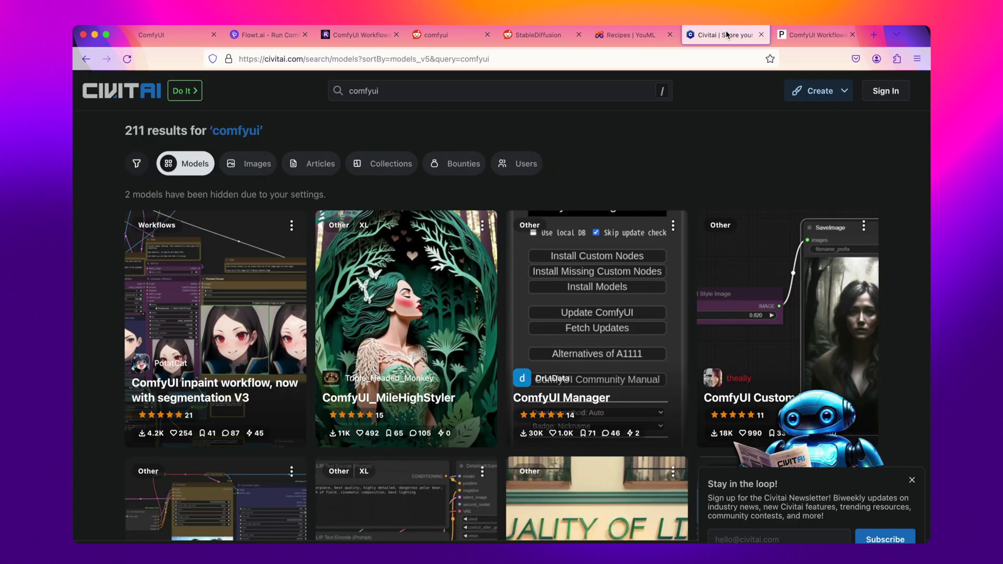
{"action": "left_click", "coordinate": [804, 34]}
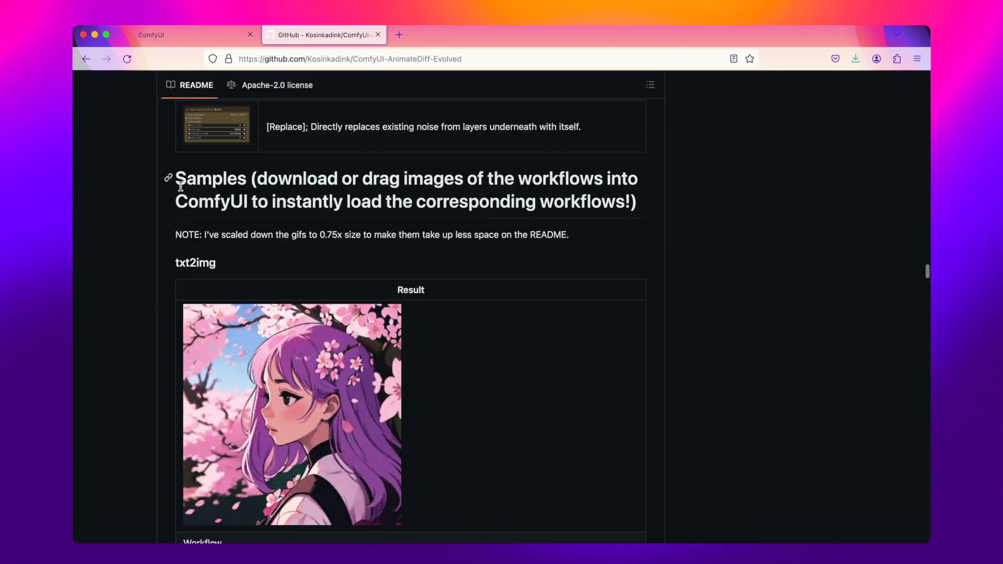
Save the Samples section's txt2img workflow image as a PNG in Downloads
{"action": "left_click_drag", "start_coordinate": [175, 179], "coordinate": [622, 202]}
{"action": "scroll", "coordinate": [548, 271], "scroll_direction": "down", "scroll_amount": 6}
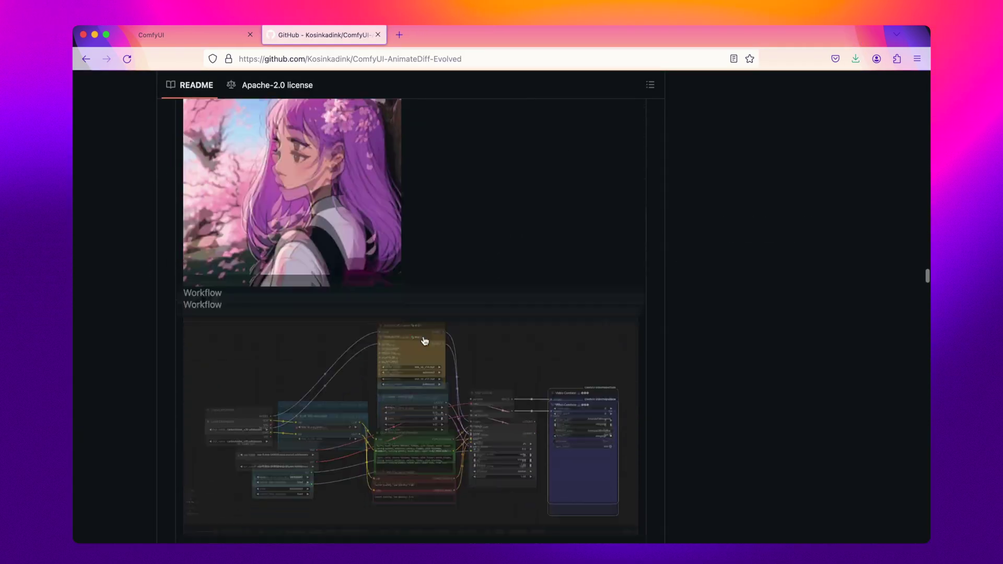
{"action": "right_click", "coordinate": [362, 316]}
{"action": "left_click", "coordinate": [397, 388]}
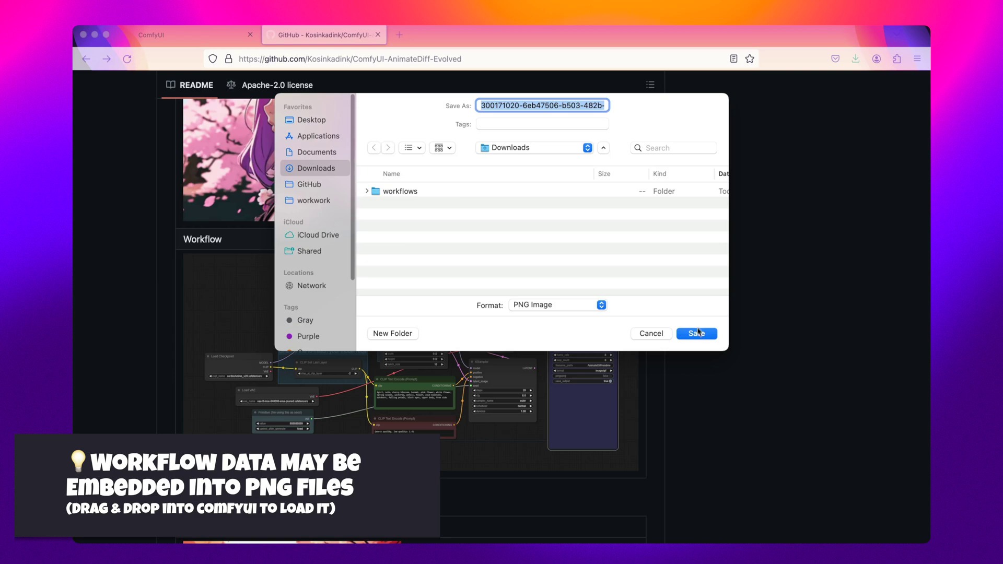
{"action": "left_click", "coordinate": [696, 331]}
{"action": "left_click", "coordinate": [183, 34]}
{"action": "key", "text": "super+Tab"}
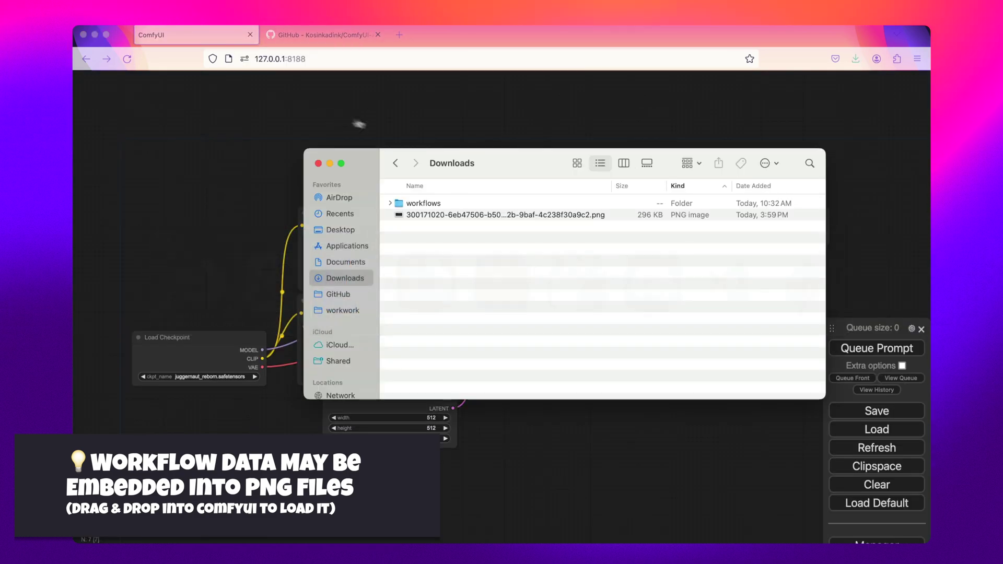
Drop the downloaded PNG onto ComfyUI, then drag EFF_TiledscriptWorkflow.png from efficiency-nodes-comfyui/workflows there
{"action": "left_click", "coordinate": [425, 219]}
{"action": "left_click_drag", "start_coordinate": [426, 218], "coordinate": [188, 186]}
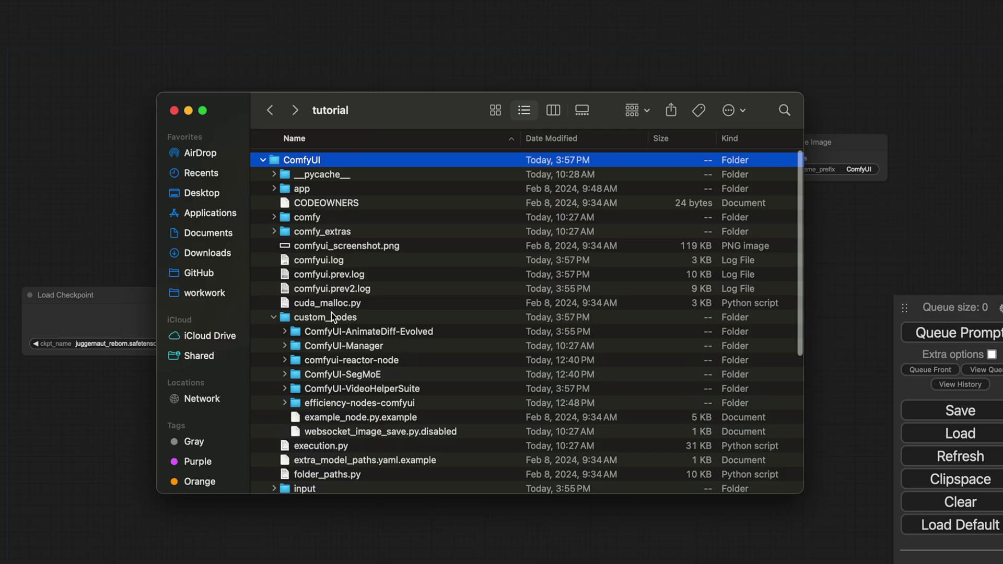
{"action": "left_click", "coordinate": [325, 316]}
{"action": "left_click", "coordinate": [360, 386]}
{"action": "left_click", "coordinate": [284, 379]}
{"action": "scroll", "coordinate": [293, 382], "scroll_direction": "down", "scroll_amount": 5}
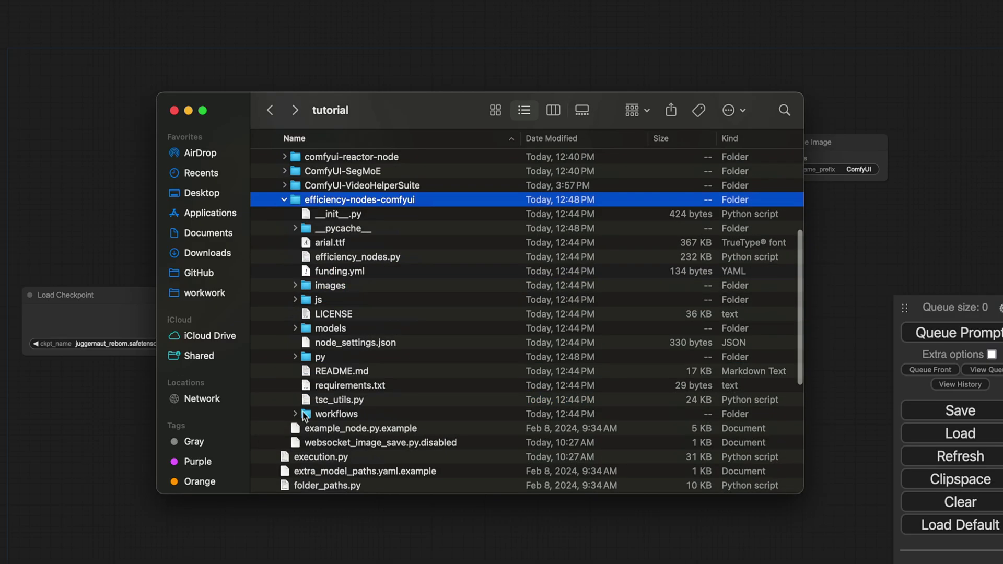
{"action": "left_click", "coordinate": [295, 412]}
{"action": "scroll", "coordinate": [342, 378], "scroll_direction": "down", "scroll_amount": 2}
{"action": "left_click", "coordinate": [342, 378]}
{"action": "left_click_drag", "start_coordinate": [342, 378], "coordinate": [2, 184]}
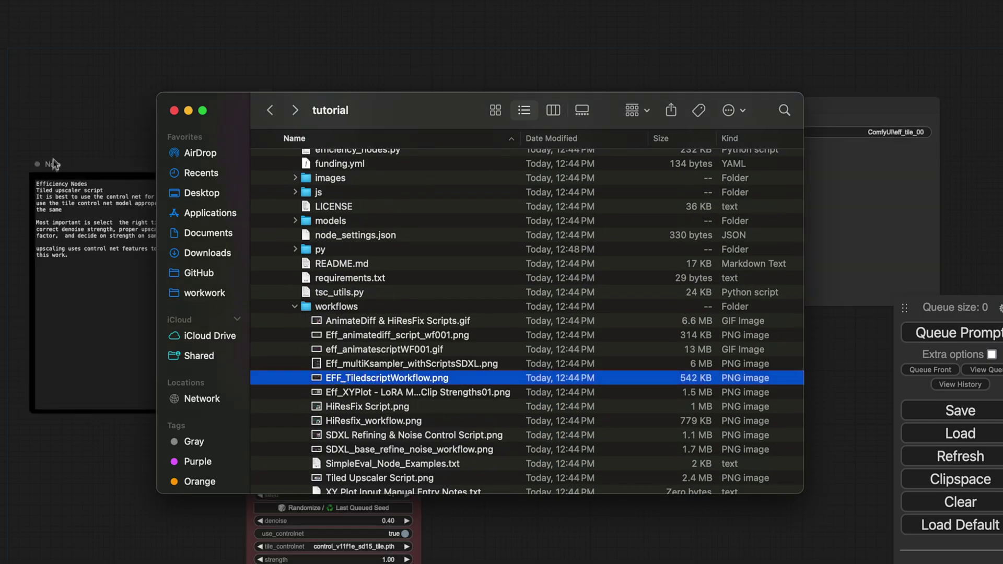
Open Upscaling-Test-for-AnimateDiff-ControlNet.json in Visual Studio Code and select ADE_StandardUniformContextOptions
{"action": "left_click", "coordinate": [231, 133]}
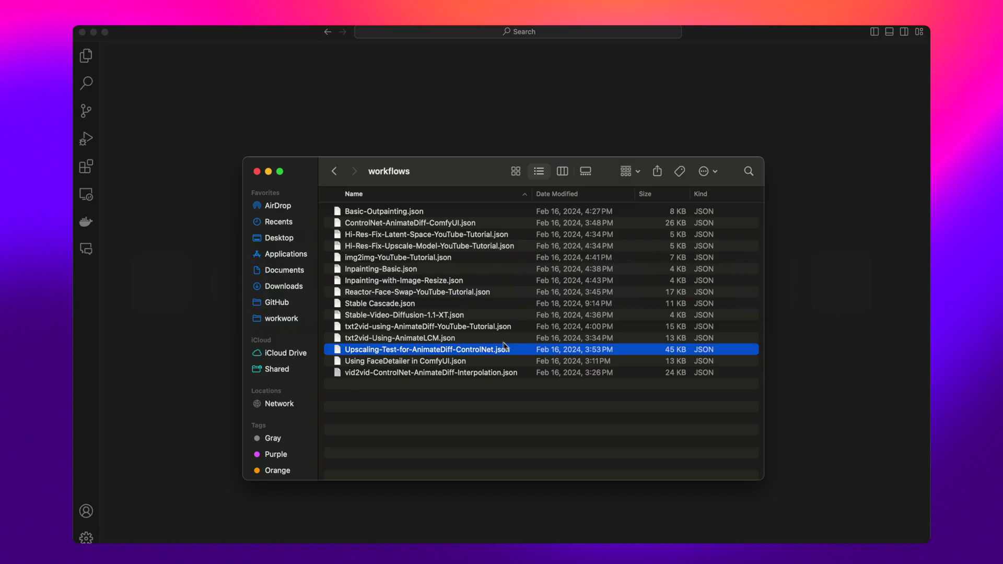
{"action": "right_click", "coordinate": [454, 354]}
{"action": "mouse_move", "coordinate": [679, 347]}
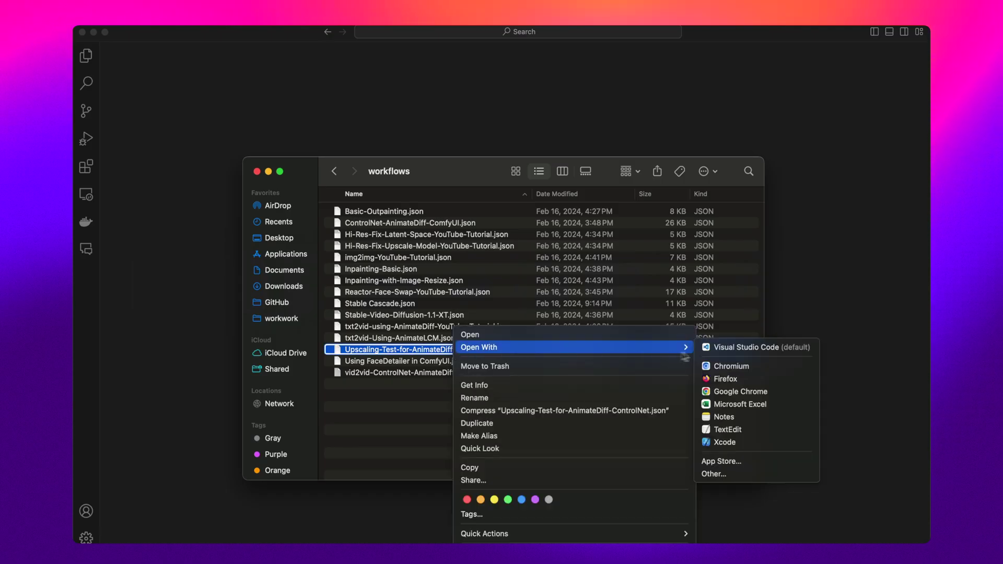
{"action": "left_click", "coordinate": [732, 351]}
{"action": "scroll", "coordinate": [353, 347], "scroll_direction": "down", "scroll_amount": 20}
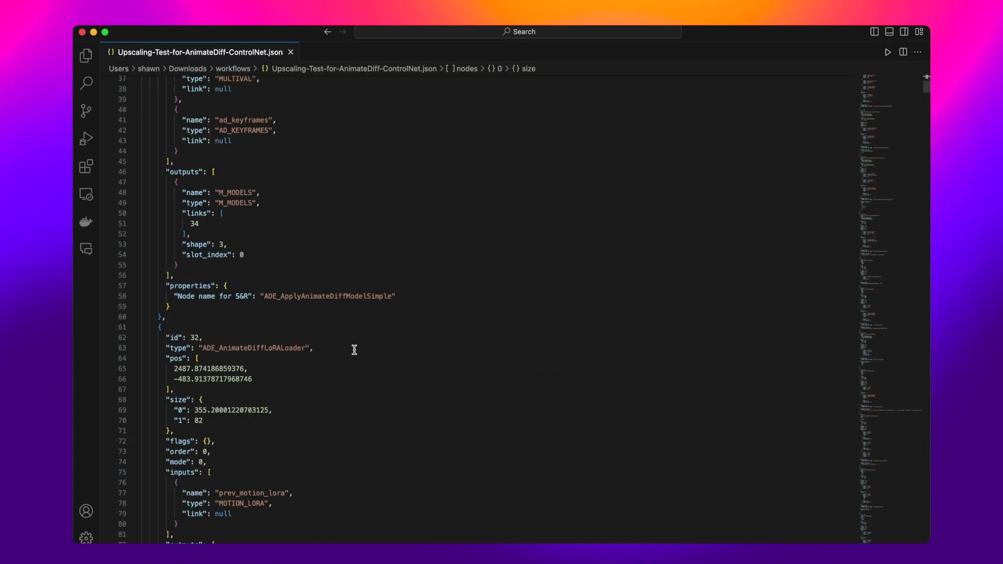
{"action": "double_click", "coordinate": [285, 359]}
{"action": "key", "text": "super+c"}
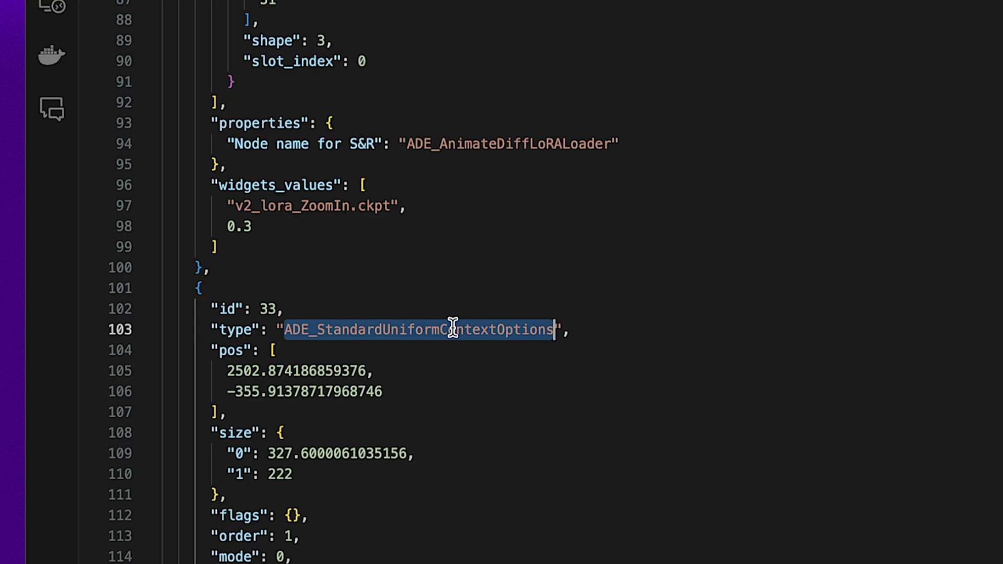
Search Kagi for "ADE_StandardUniformContextOptions" in quotes, scroll the results, then close the tab
{"action": "key", "text": "super+Tab"}
{"action": "key", "text": "super+Tab"}
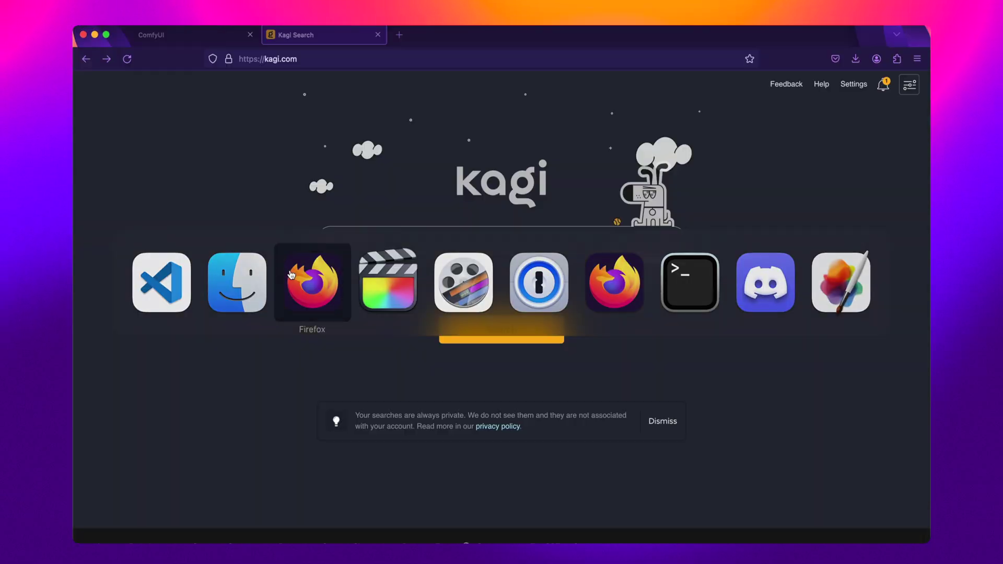
{"action": "type", "text": "\""}
{"action": "key", "text": "super+v"}
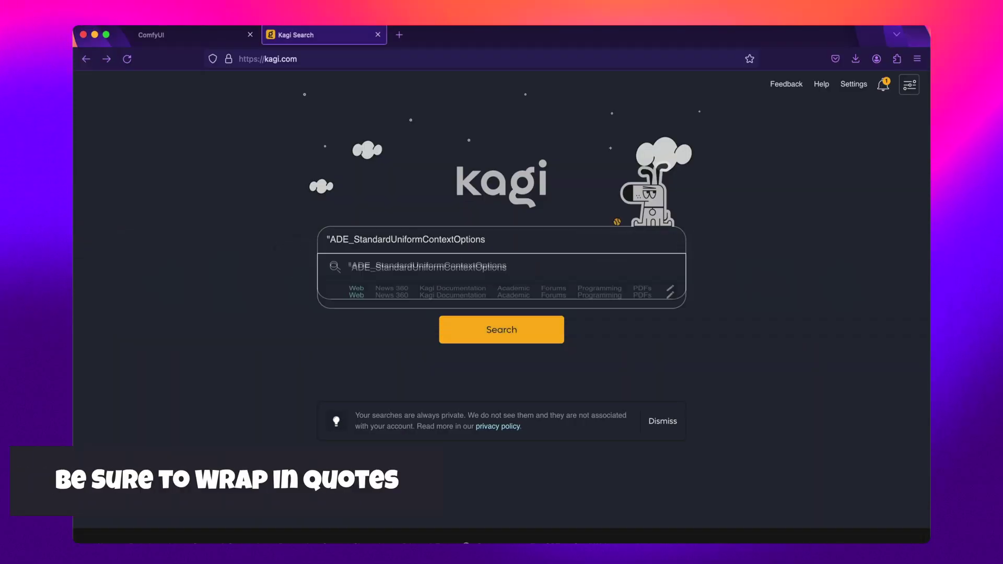
{"action": "type", "text": "\""}
{"action": "key", "text": "Return"}
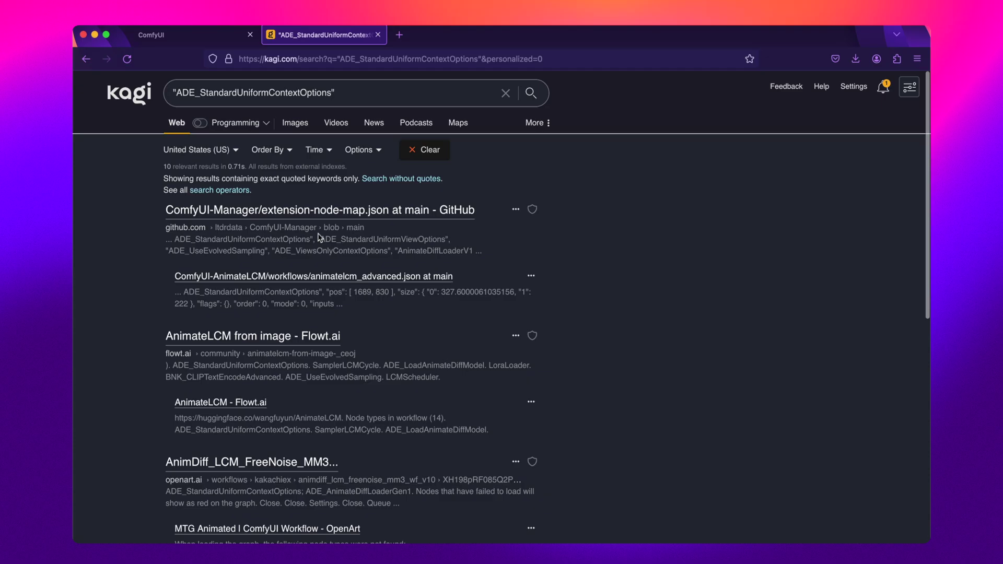
{"action": "scroll", "coordinate": [321, 236], "scroll_direction": "down", "scroll_amount": 5}
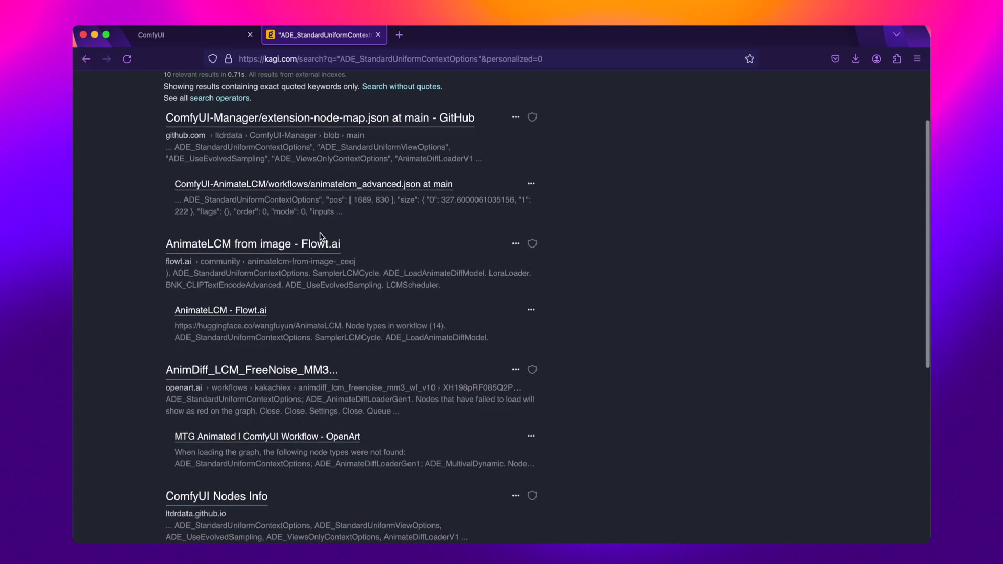
{"action": "scroll", "coordinate": [320, 236], "scroll_direction": "down", "scroll_amount": 5}
{"action": "key", "text": "super+w"}
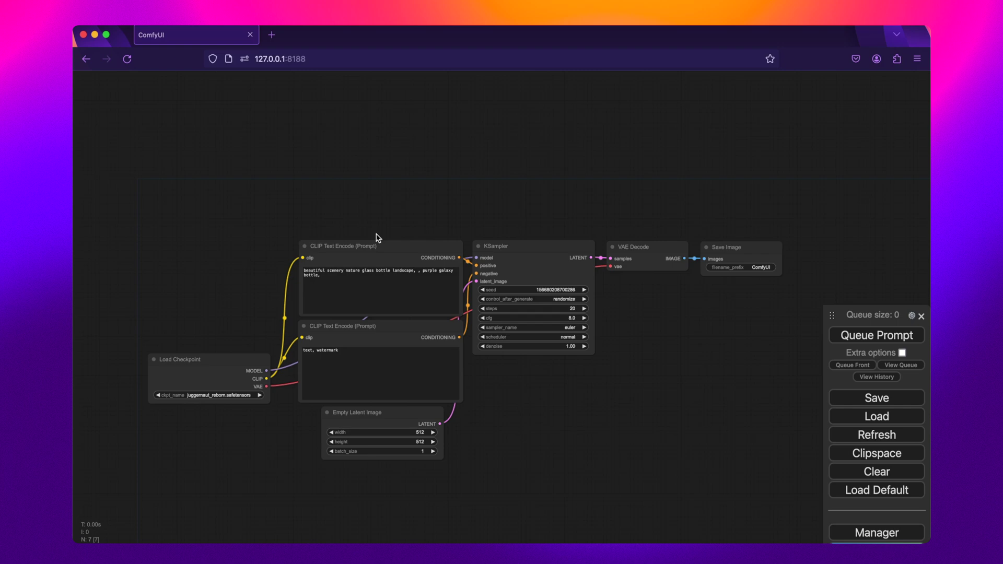
Save the workflow as my-workflow.json and reveal the file in Downloads
{"action": "left_click", "coordinate": [876, 398]}
{"action": "key", "text": "alt+shift+Left"}
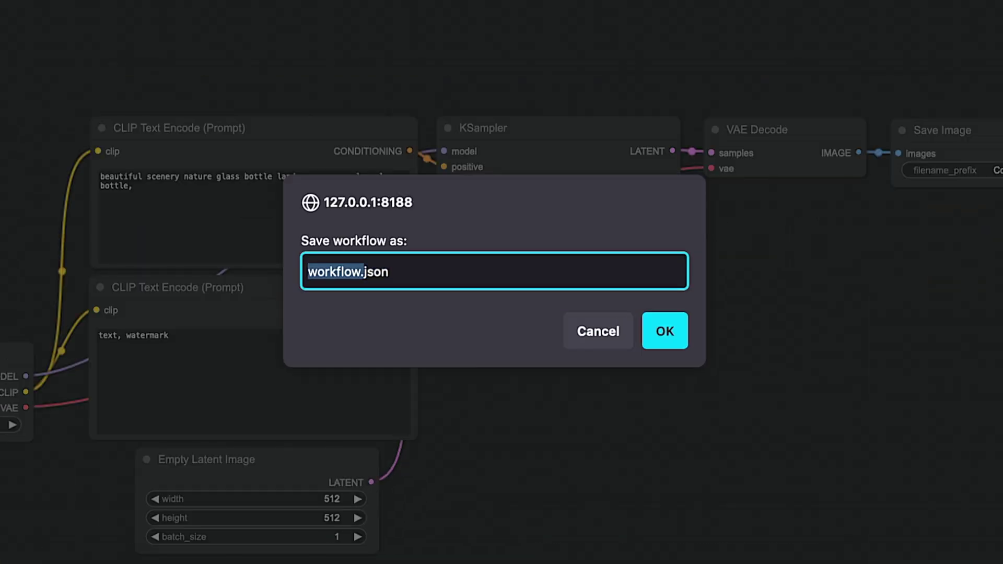
{"action": "type", "text": "my-workflow"}
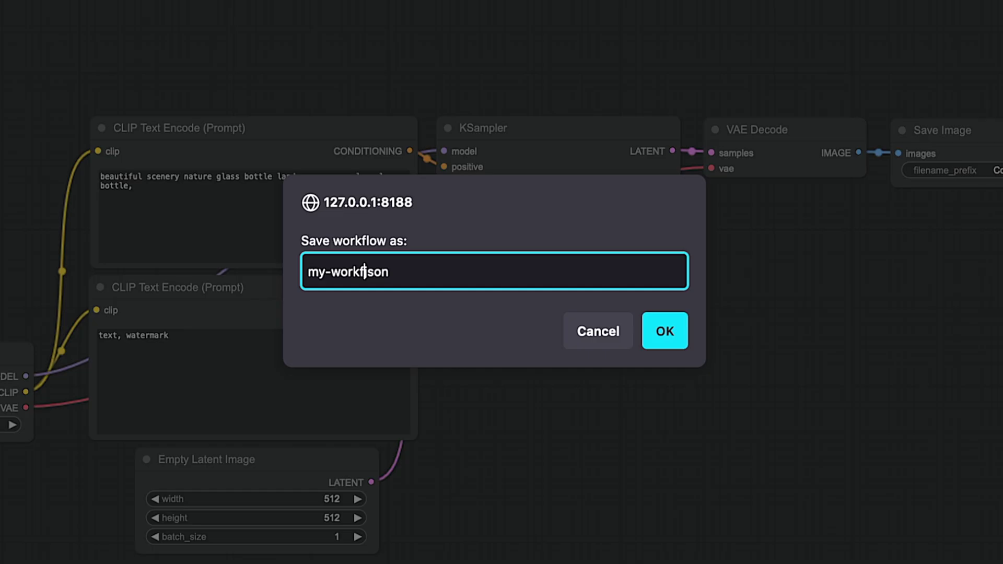
{"action": "key", "text": "Return"}
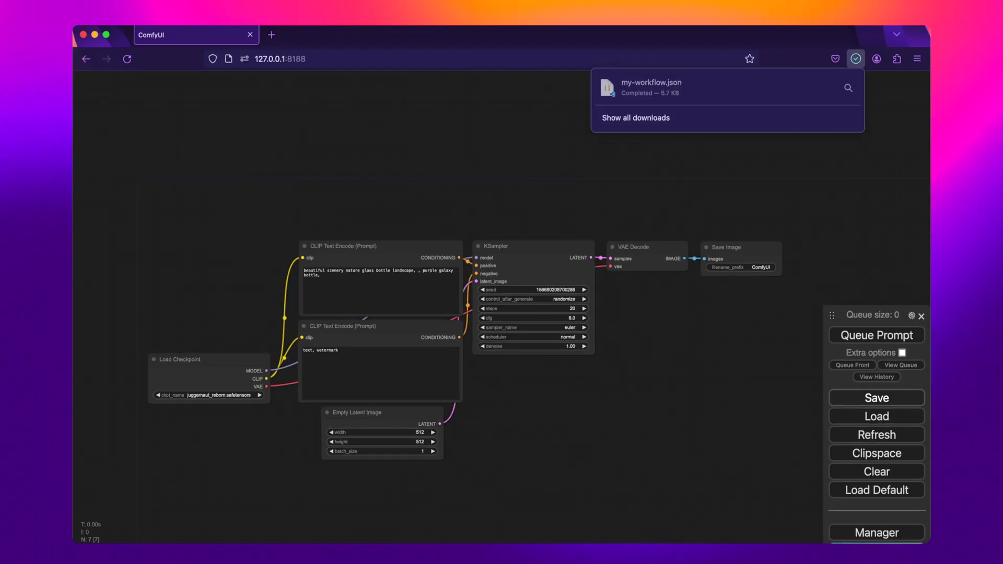
{"action": "left_click", "coordinate": [848, 88]}
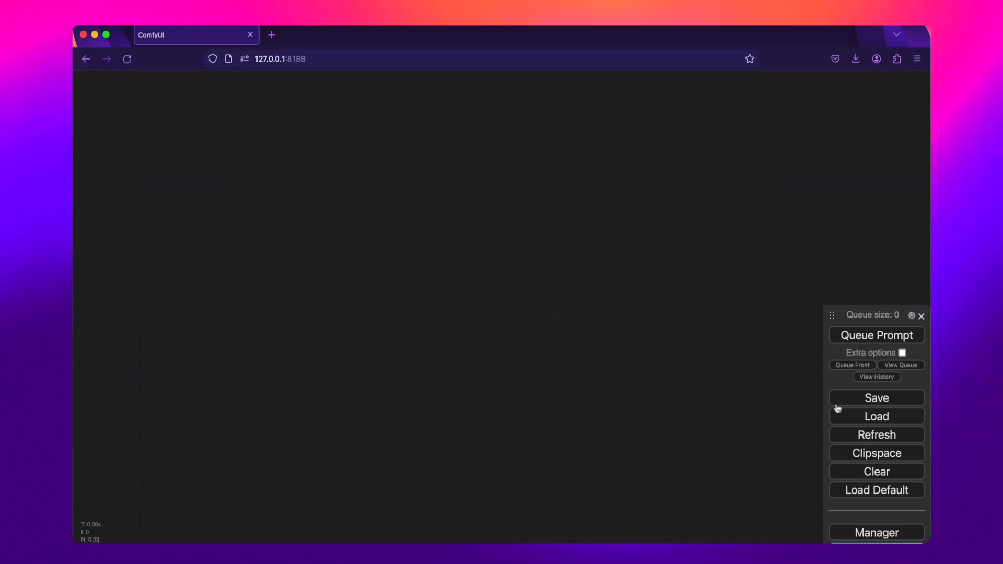
Load Hi-Res-Fix-Latent-Space-YouTube-Tutorial.json and pan to its Hi Res Fix group
{"action": "left_click", "coordinate": [856, 416]}
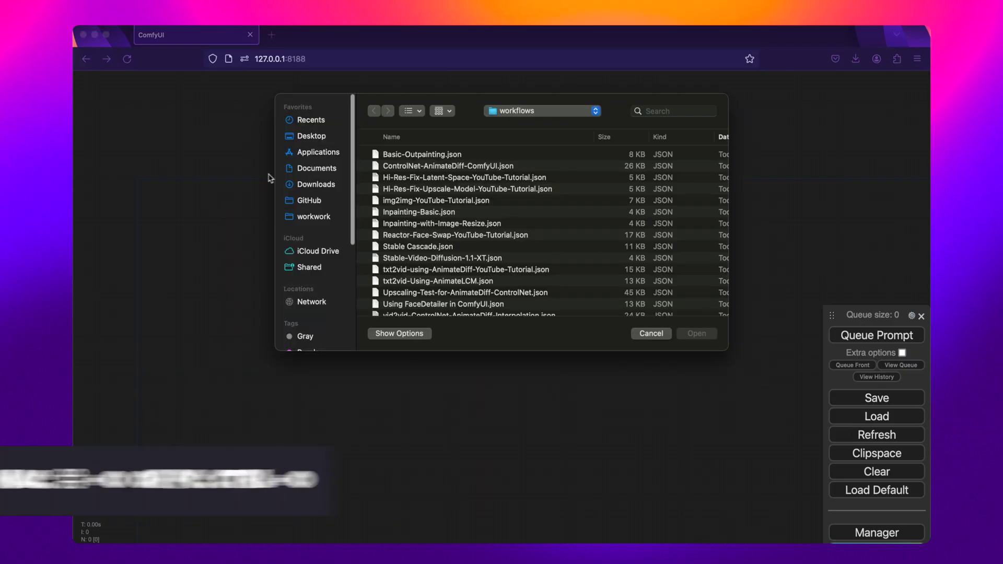
{"action": "double_click", "coordinate": [393, 178]}
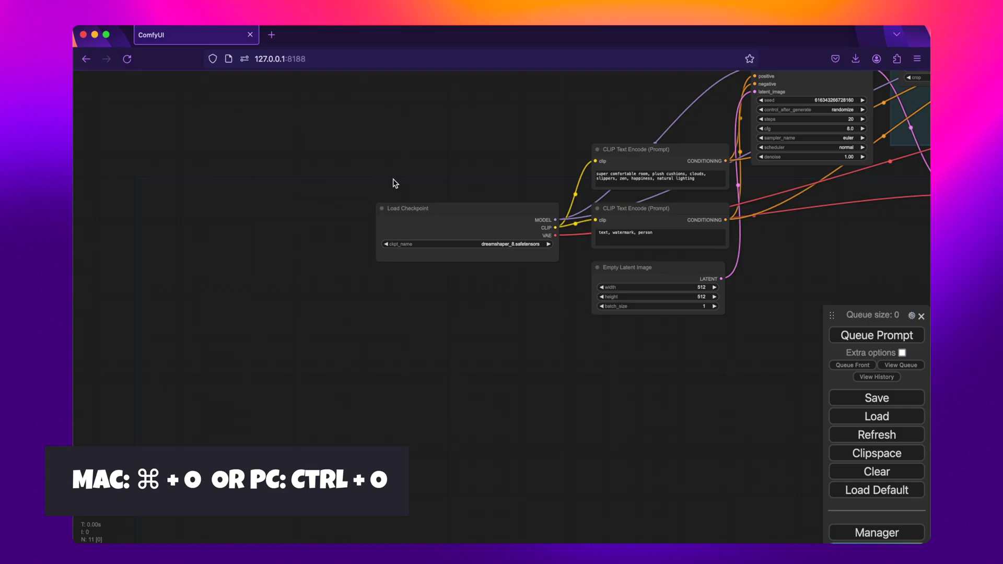
{"action": "left_click_drag", "start_coordinate": [481, 157], "coordinate": [121, 286]}
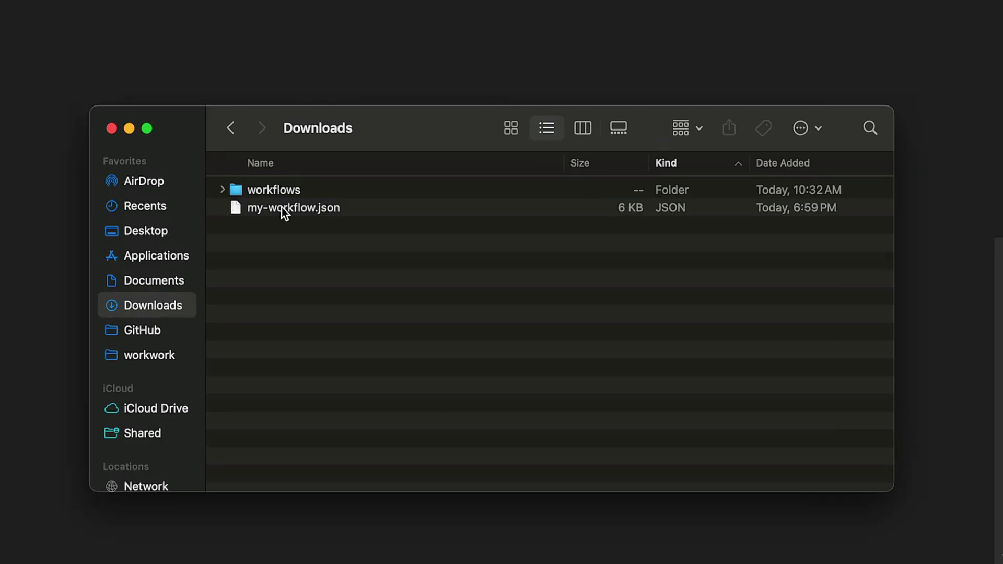
Drag my-workflow.json from Finder onto the ComfyUI canvas to reload it
{"action": "left_click_drag", "start_coordinate": [360, 290], "coordinate": [230, 240]}
{"action": "left_click_drag", "start_coordinate": [78, 137], "coordinate": [99, 59]}
{"action": "left_click", "coordinate": [201, 94]}
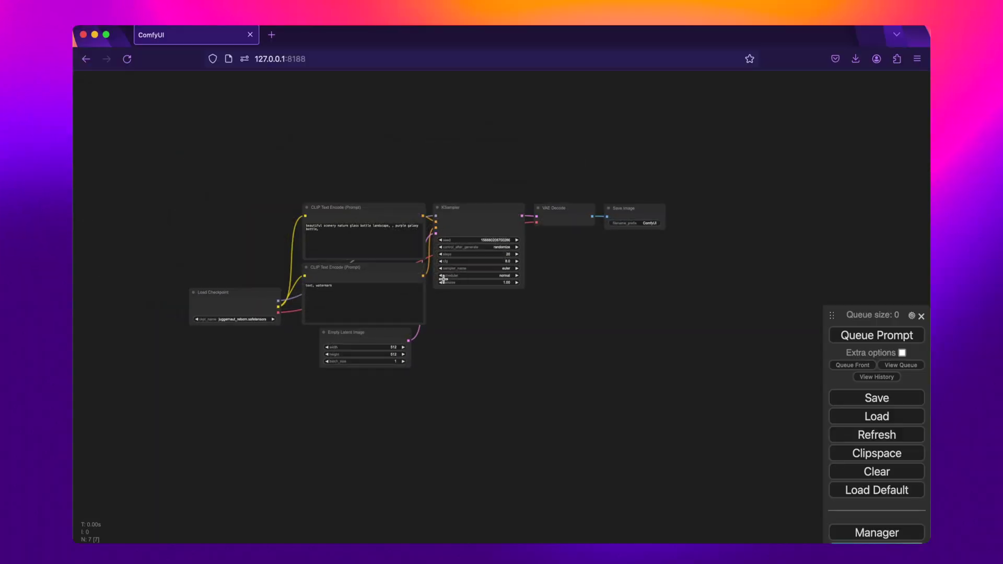
{"action": "scroll", "coordinate": [443, 279], "scroll_direction": "up", "scroll_amount": 5}
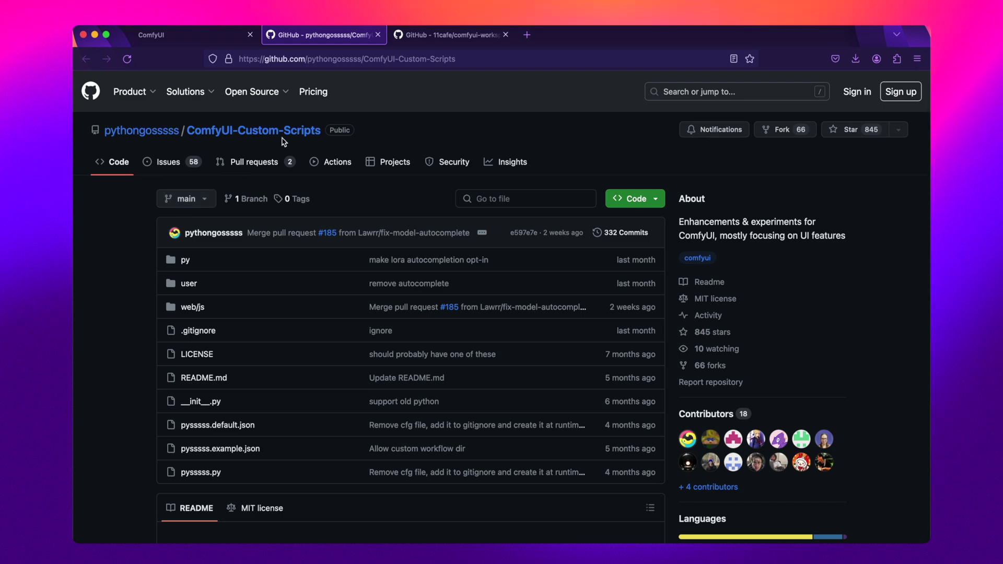
View the comfyui-workspace-manager repo, then browse ComfyUI's Save and Load menus to sub_dir_example
{"action": "left_click", "coordinate": [432, 41]}
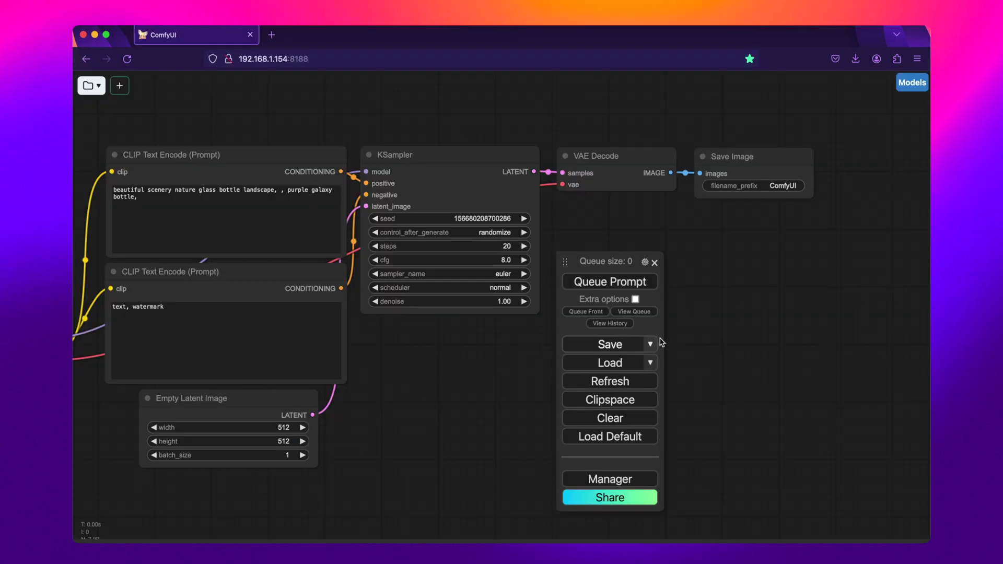
{"action": "left_click", "coordinate": [650, 344]}
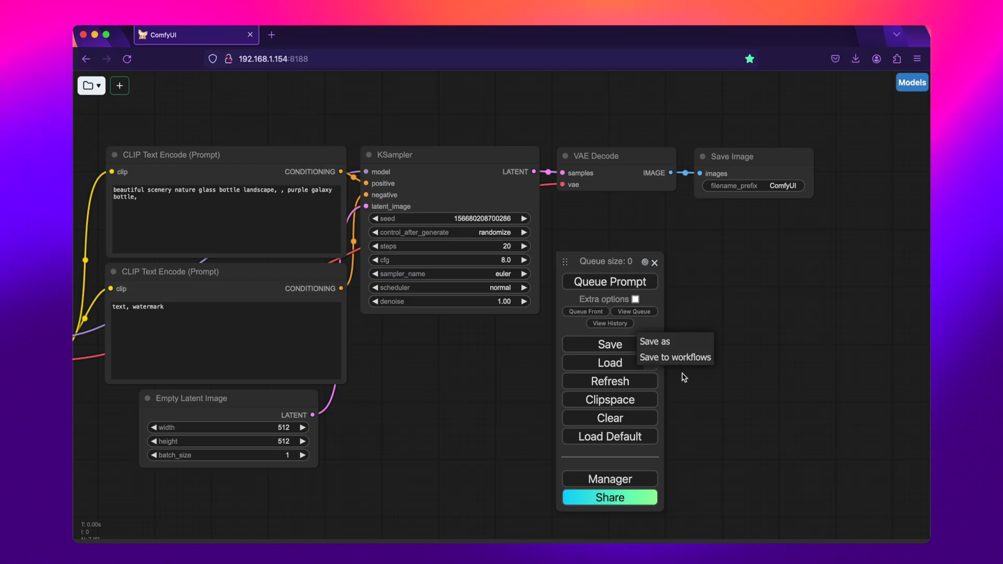
{"action": "left_click", "coordinate": [651, 362]}
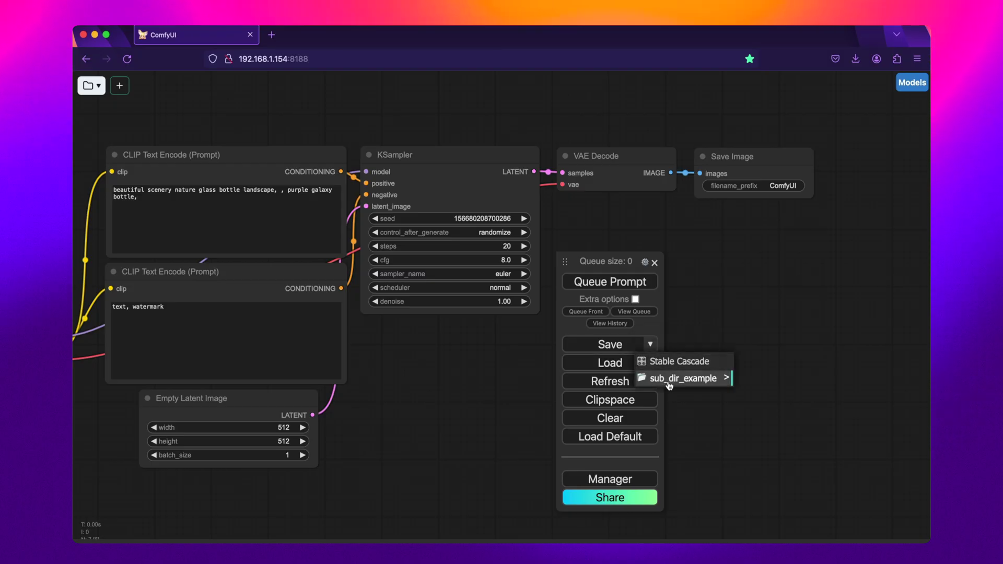
{"action": "mouse_move", "coordinate": [669, 385]}
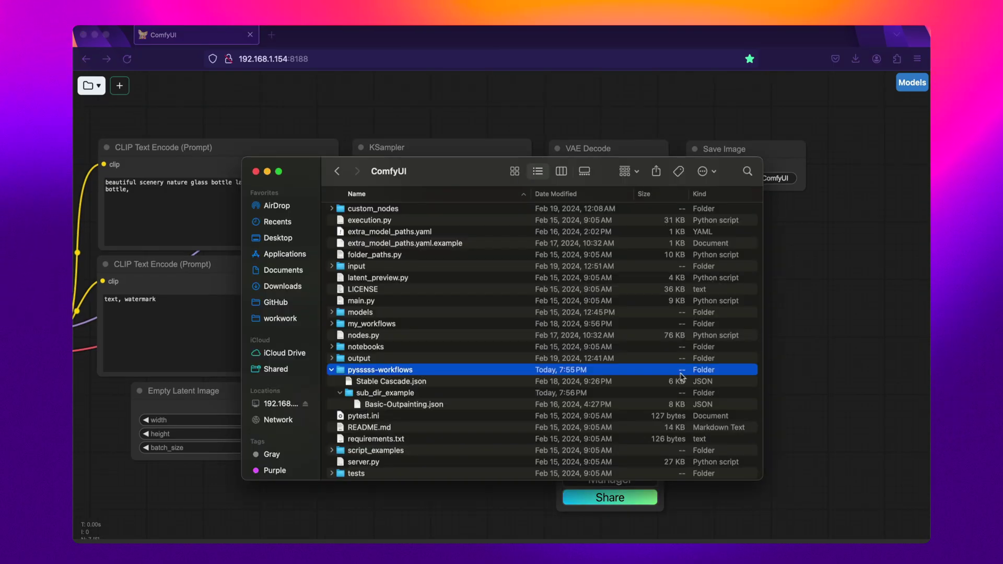
In Finder, browse the pysssss-workflows folder and its sub_dir_example subfolder holding Basic-Outpainting.json
{"action": "left_click", "coordinate": [395, 373]}
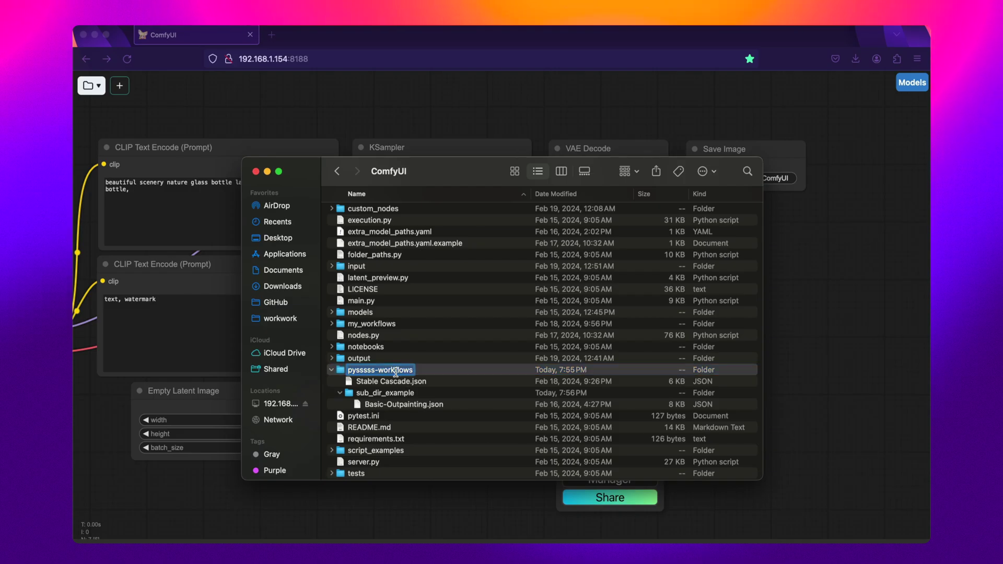
{"action": "left_click", "coordinate": [377, 396]}
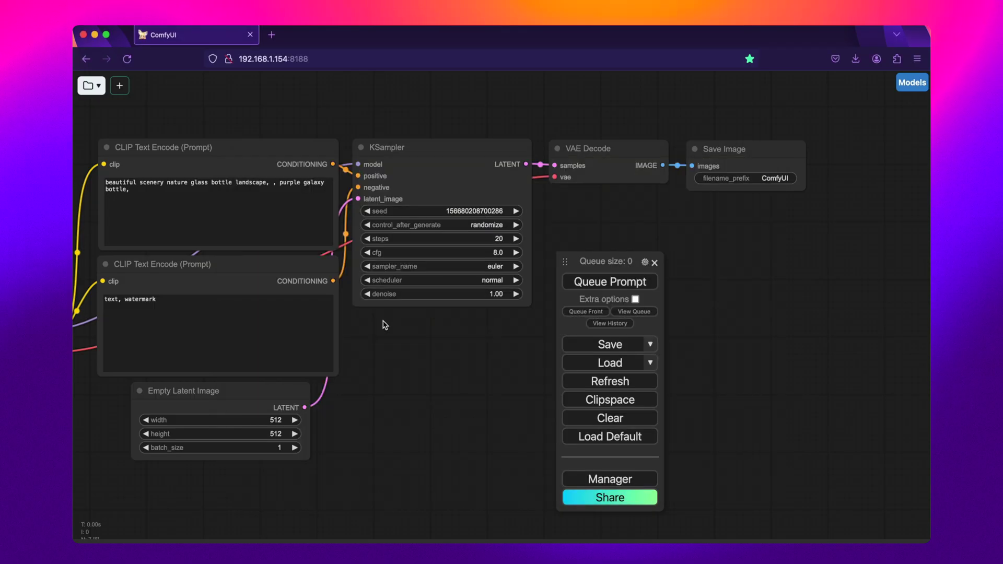
Export the workflow through Workflow Image > Export > png and open the downloaded workflow.png
{"action": "right_click", "coordinate": [384, 323]}
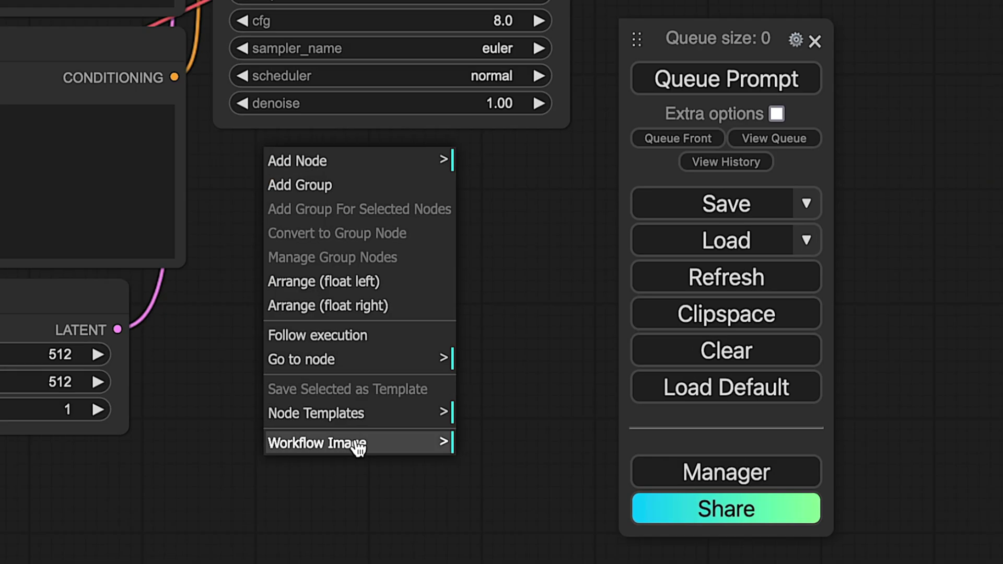
{"action": "left_click", "coordinate": [425, 464]}
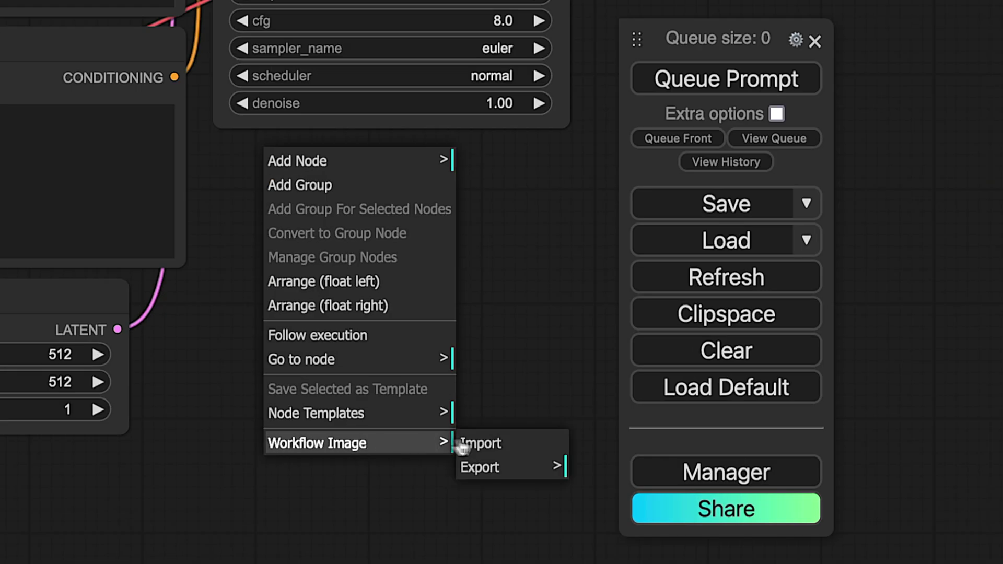
{"action": "left_click", "coordinate": [499, 470]}
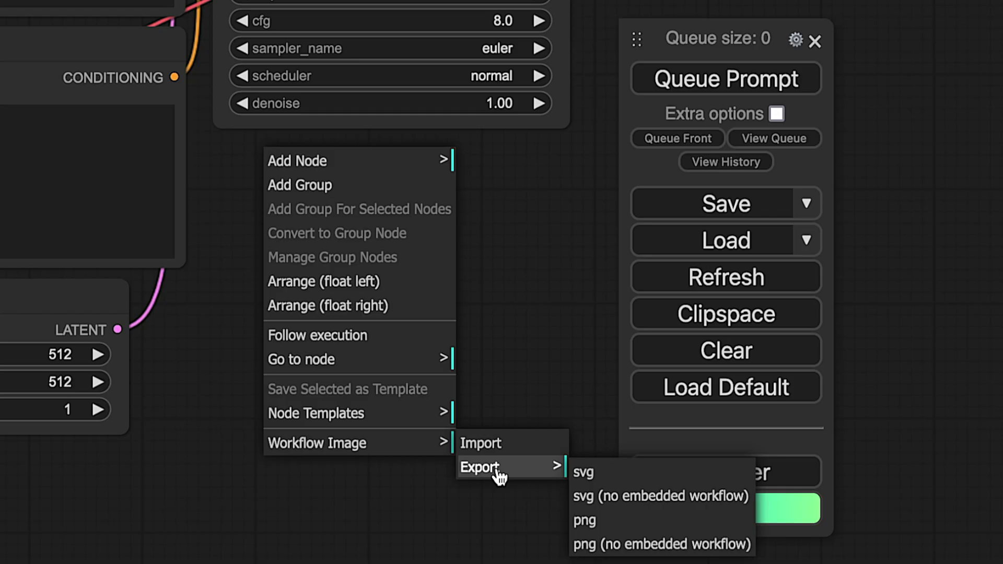
{"action": "left_click", "coordinate": [600, 522]}
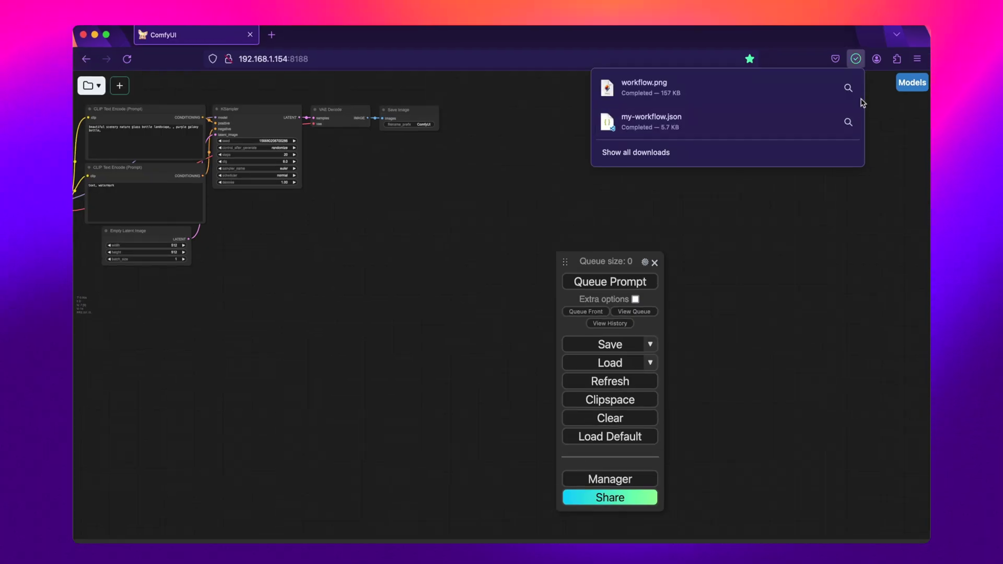
{"action": "left_click", "coordinate": [794, 85]}
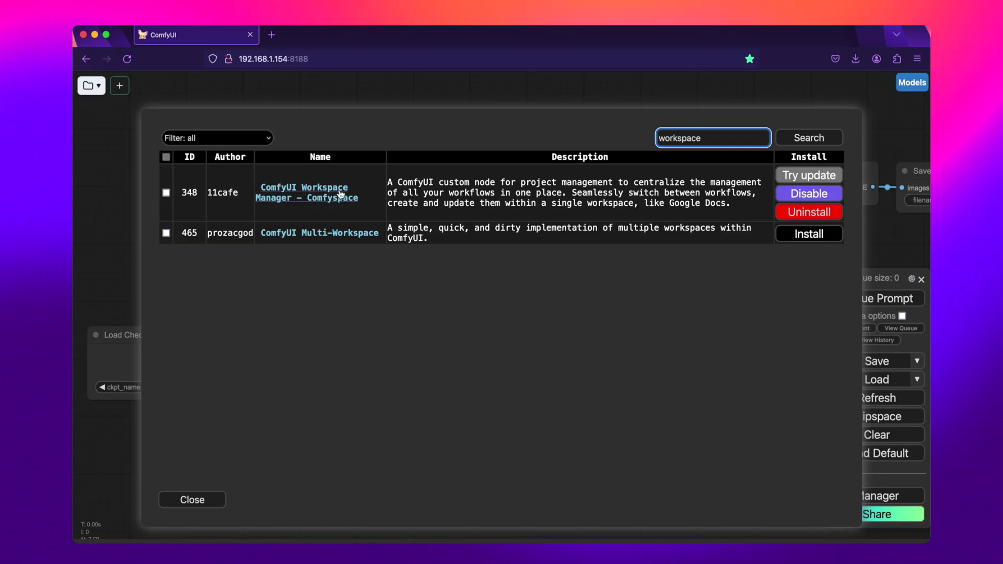
Close the Manager dialogs and expand then collapse the Social Media and YouTube Tutorials folders
{"action": "left_click", "coordinate": [206, 500]}
{"action": "left_click", "coordinate": [263, 464]}
{"action": "left_click", "coordinate": [90, 85]}
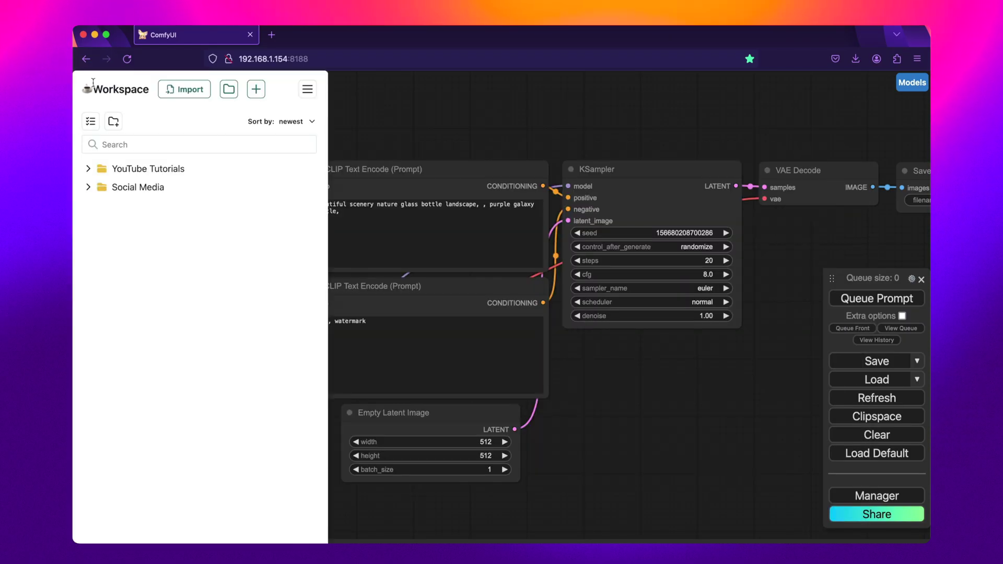
{"action": "left_click", "coordinate": [89, 188]}
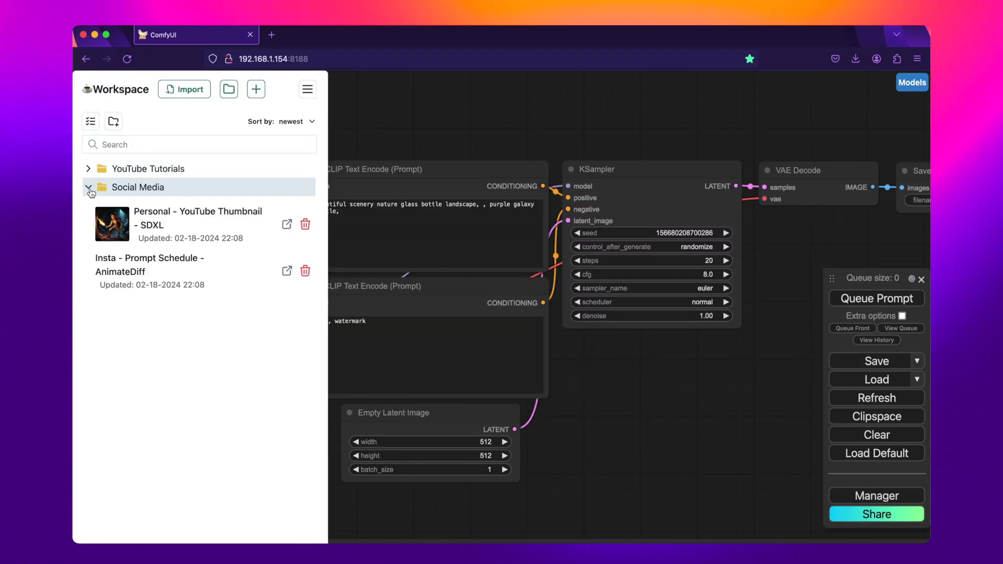
{"action": "left_click", "coordinate": [89, 188]}
{"action": "left_click", "coordinate": [88, 168]}
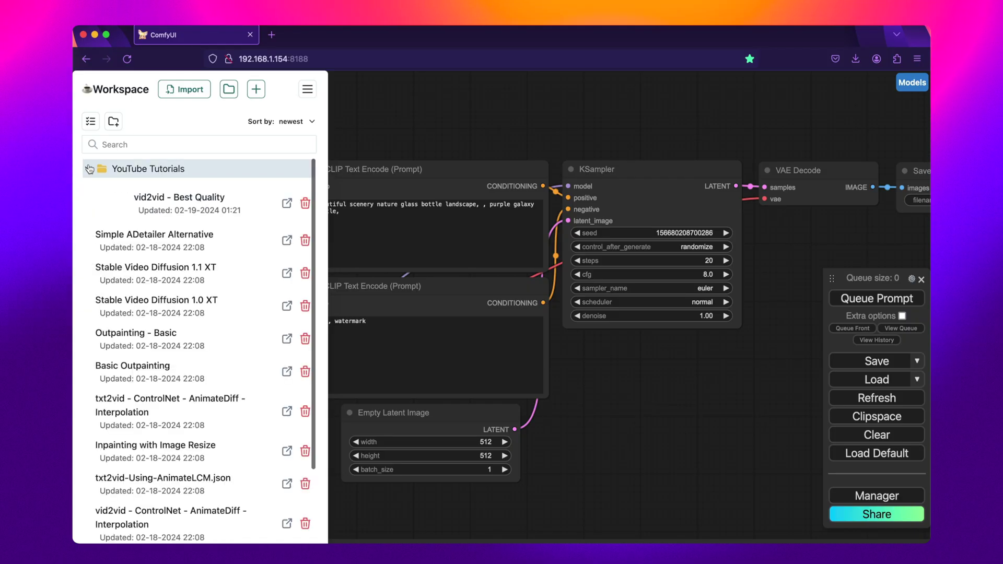
{"action": "left_click", "coordinate": [89, 168]}
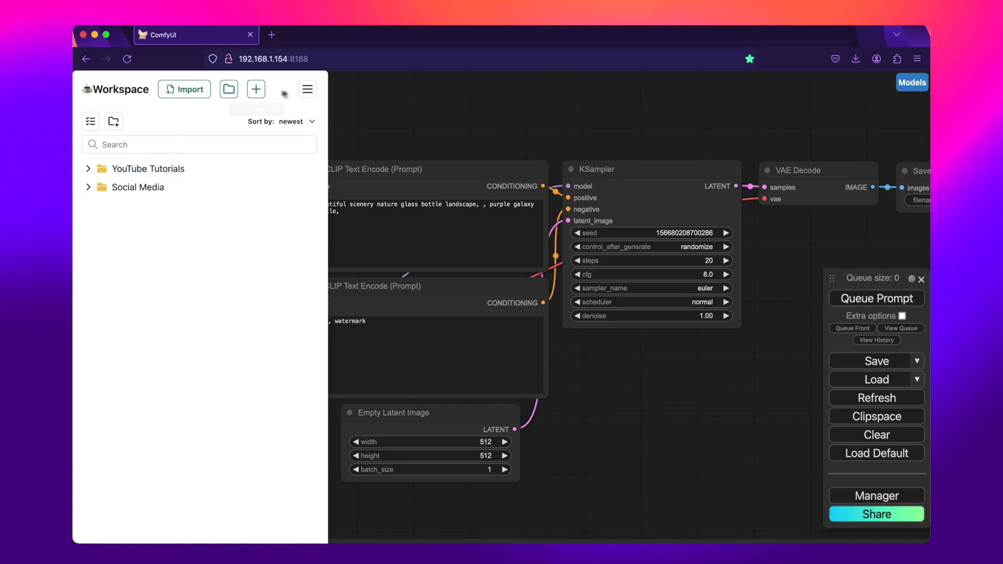
Switch the Workspace panel to Dark Mode and briefly view its workflow import options
{"action": "left_click", "coordinate": [308, 91]}
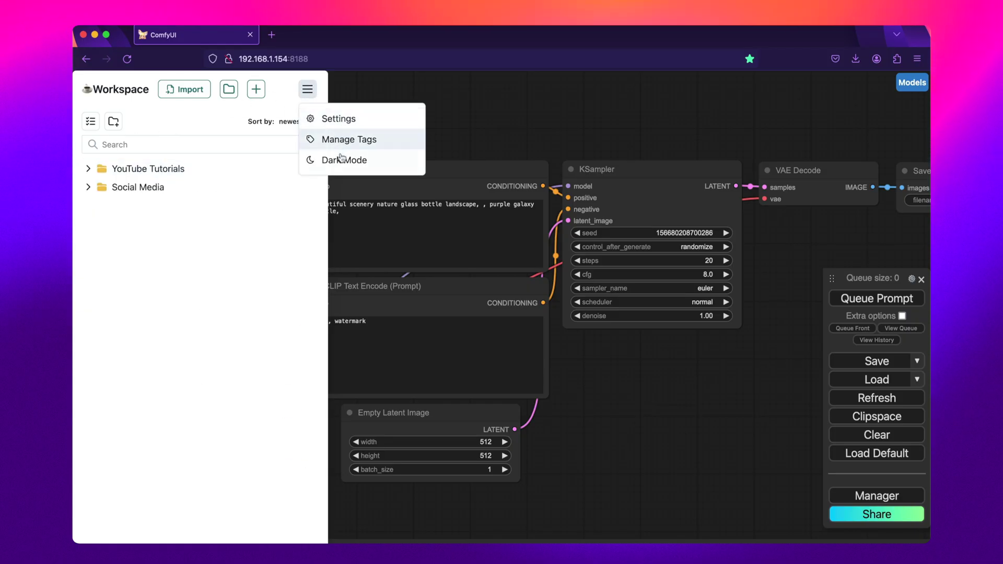
{"action": "left_click", "coordinate": [340, 162]}
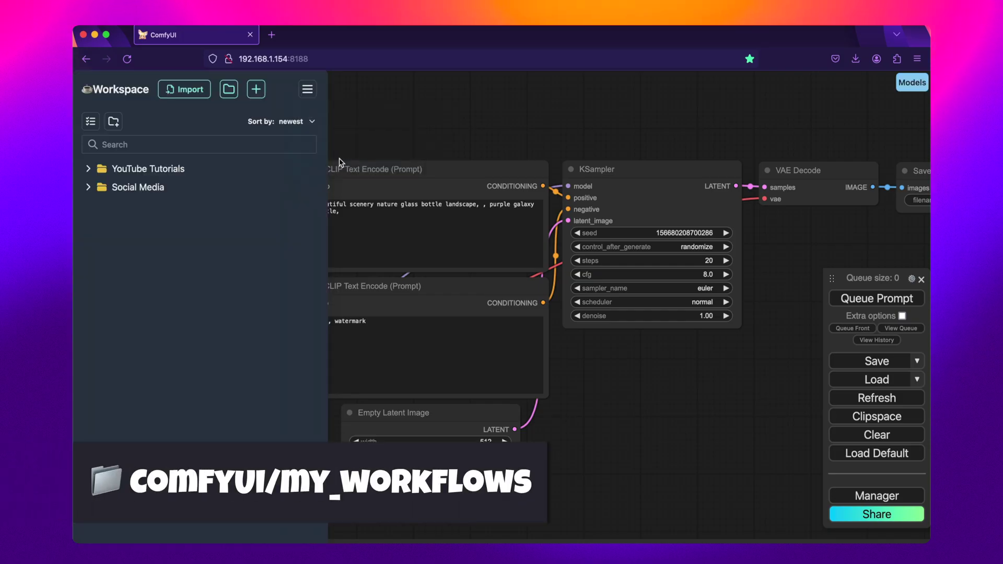
{"action": "left_click", "coordinate": [170, 89]}
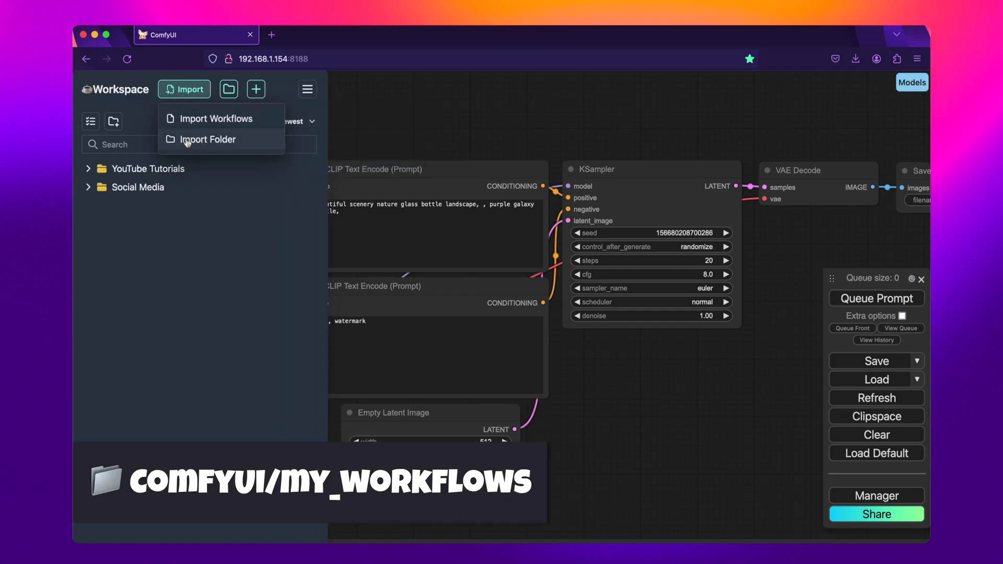
{"action": "left_click", "coordinate": [180, 89]}
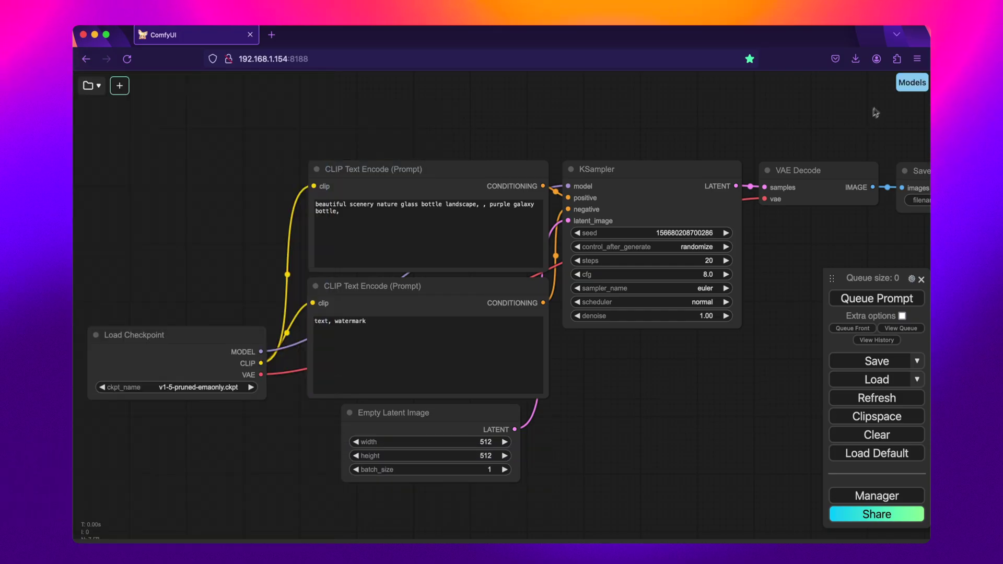
Open Models > Install Models and step through the Checkpoint, TextualInversion and LORA categories
{"action": "left_click", "coordinate": [911, 82]}
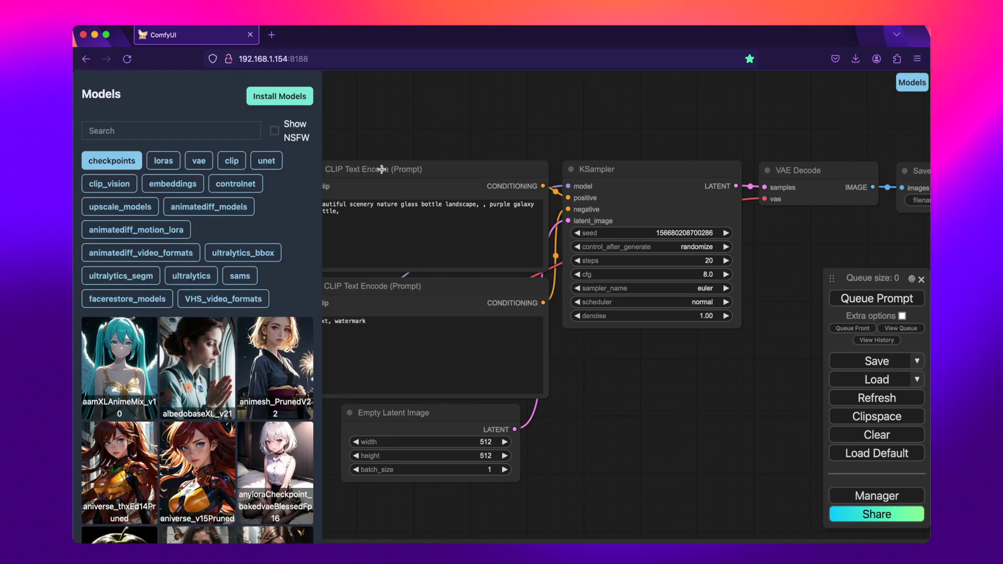
{"action": "left_click", "coordinate": [289, 99]}
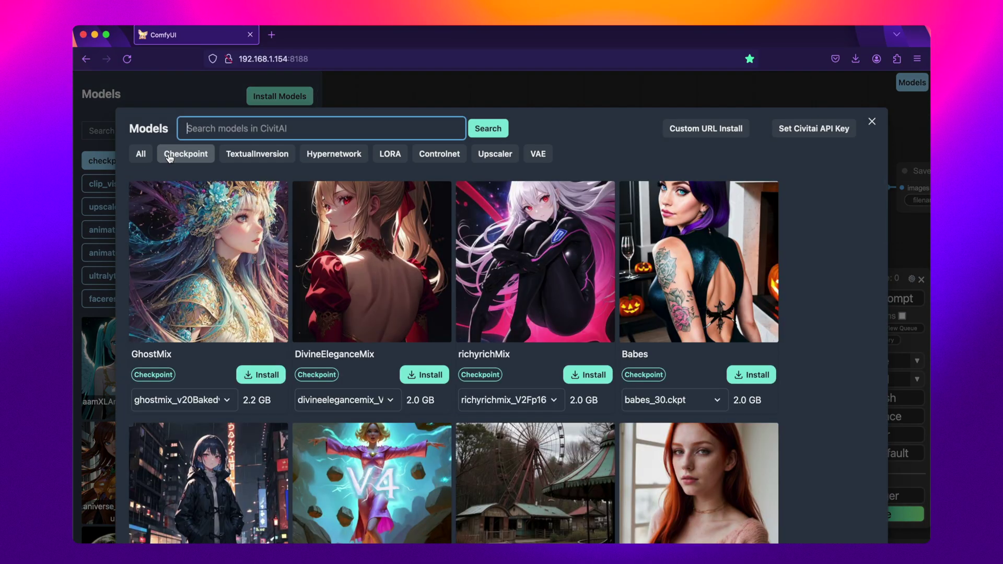
{"action": "left_click", "coordinate": [168, 157]}
{"action": "left_click", "coordinate": [239, 151]}
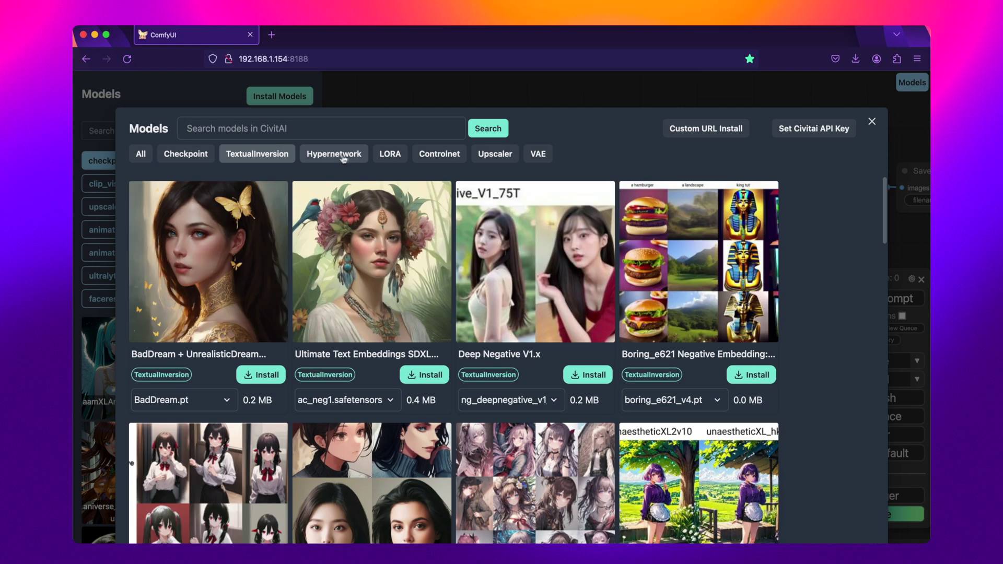
{"action": "left_click", "coordinate": [391, 154]}
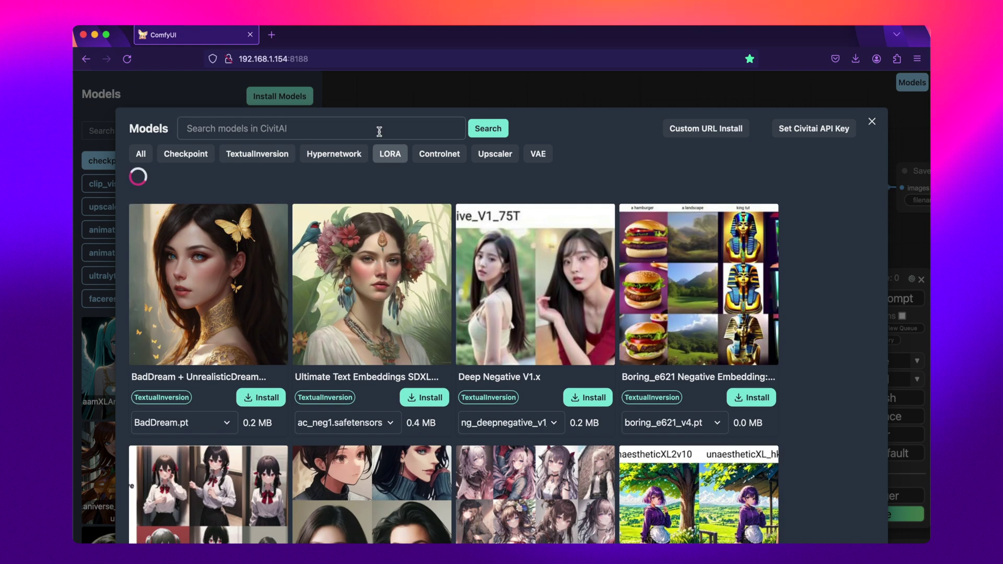